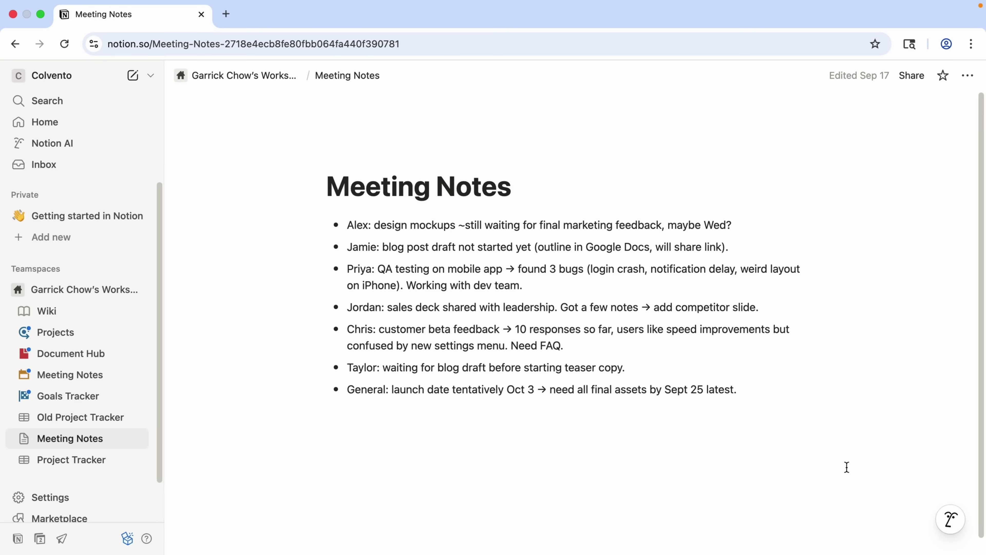
# Open a new Notion AI chat on Meeting Notes and check the Auto model and All sources options.
pyautogui.click(951, 521)
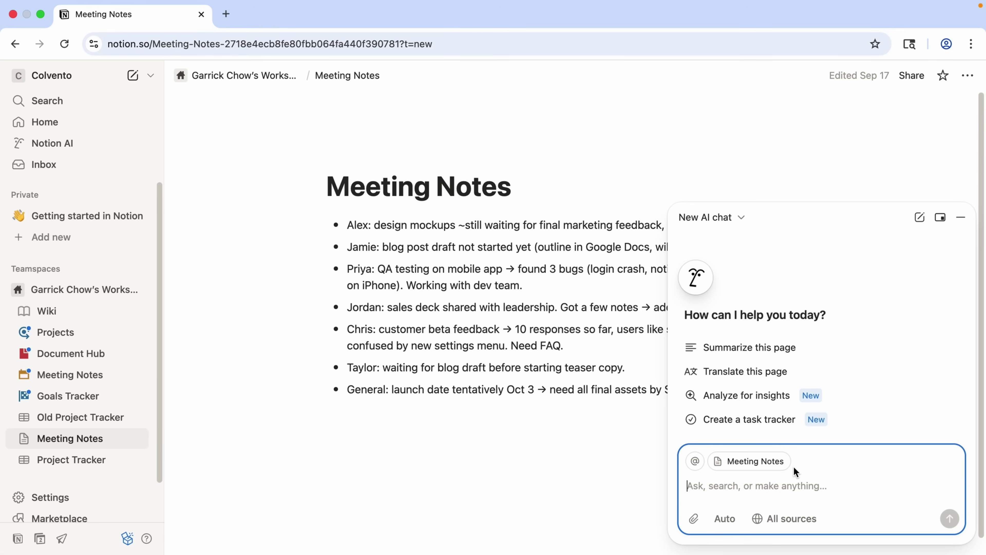
pyautogui.click(732, 522)
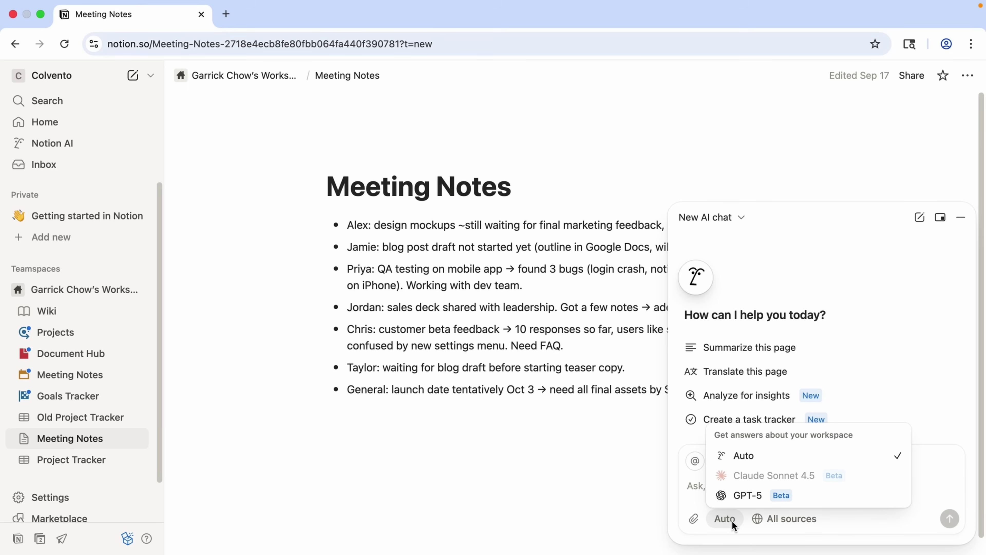
pyautogui.click(770, 518)
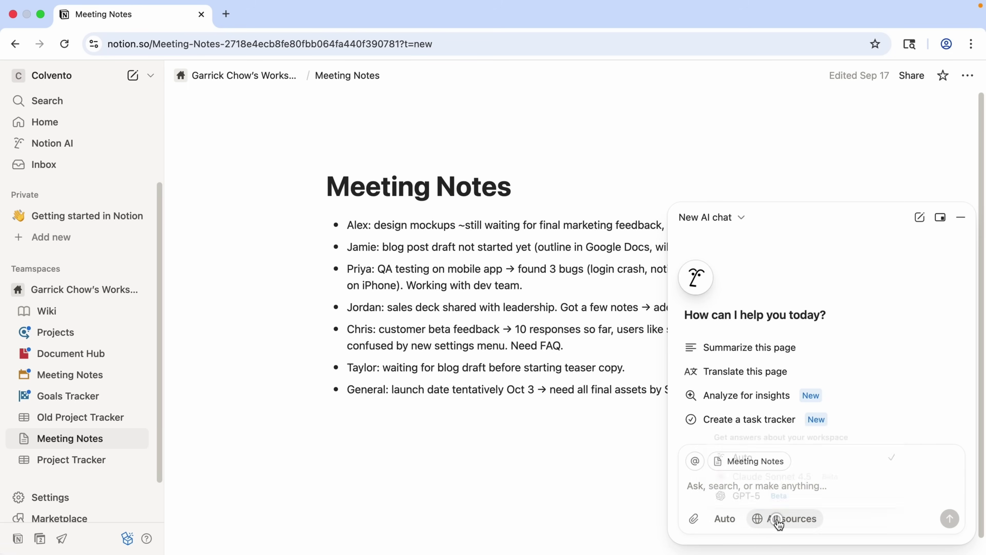
pyautogui.click(782, 521)
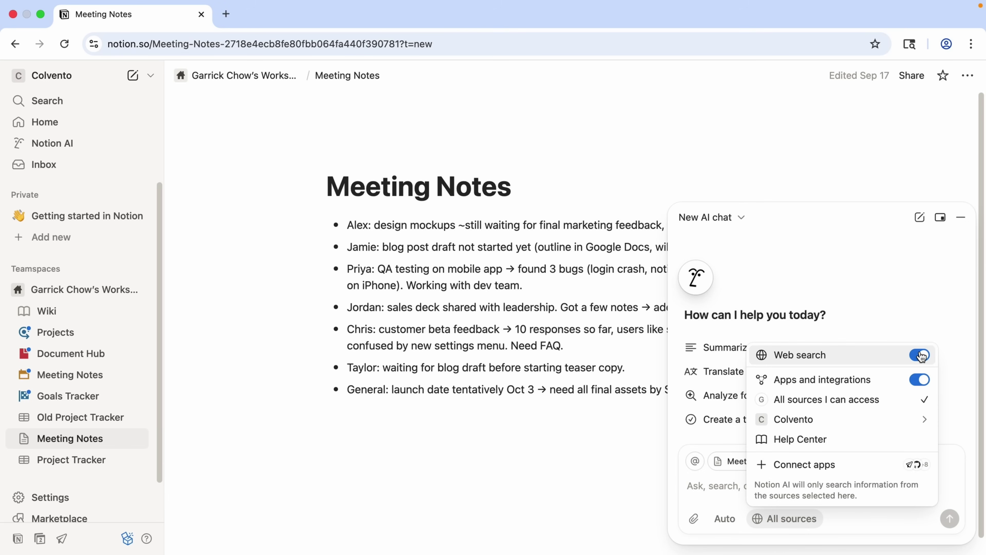
# Ask Notion AI to summarize decisions, blockers and next steps, and draft a weekly update in a new page.
pyautogui.click(914, 306)
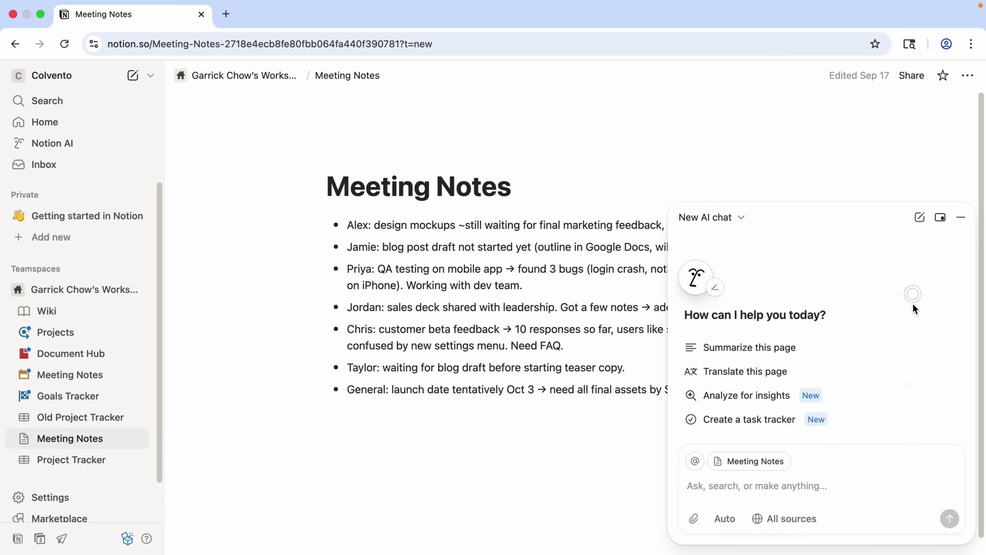
pyautogui.click(766, 488)
pyautogui.write('Summa')
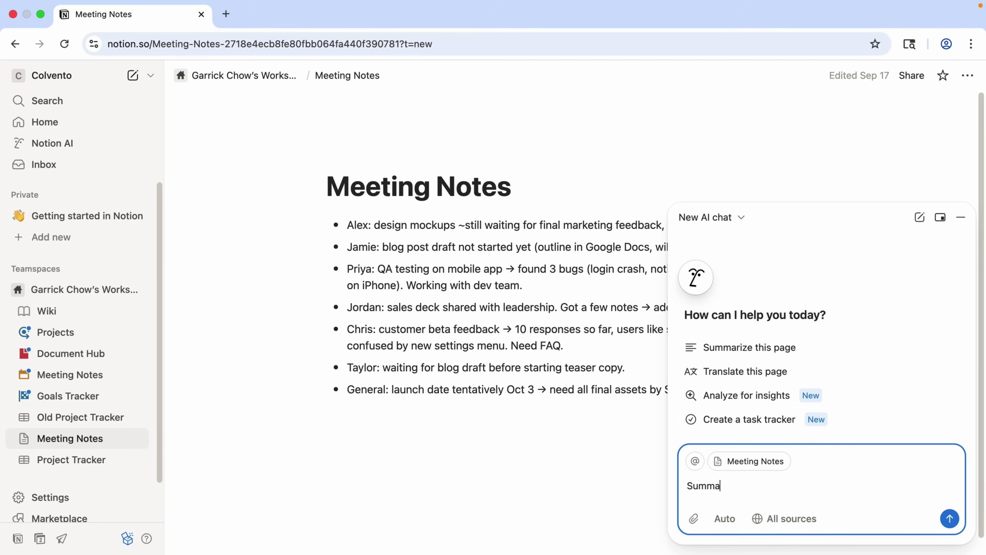
pyautogui.write('rize these meeting notes in')
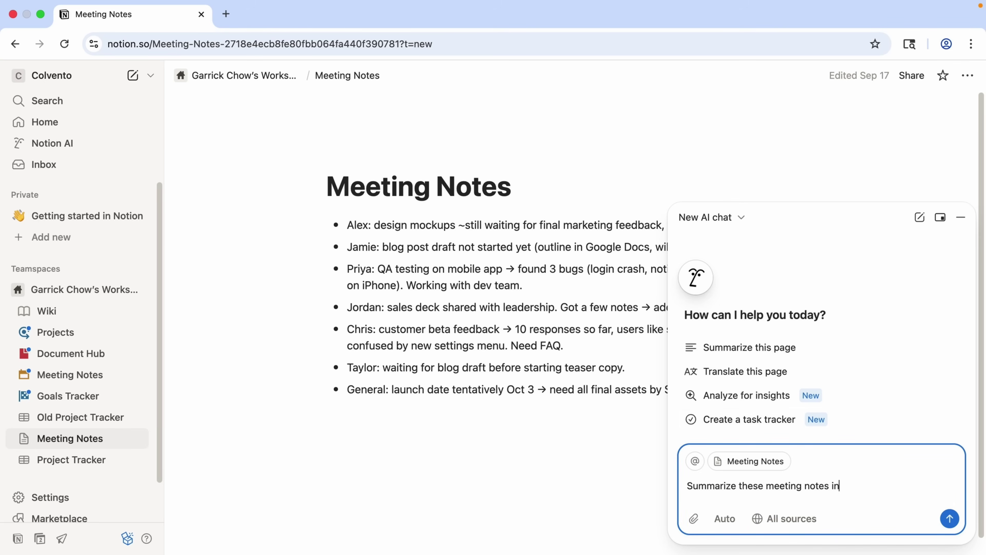
pyautogui.write('to key decisions, bl')
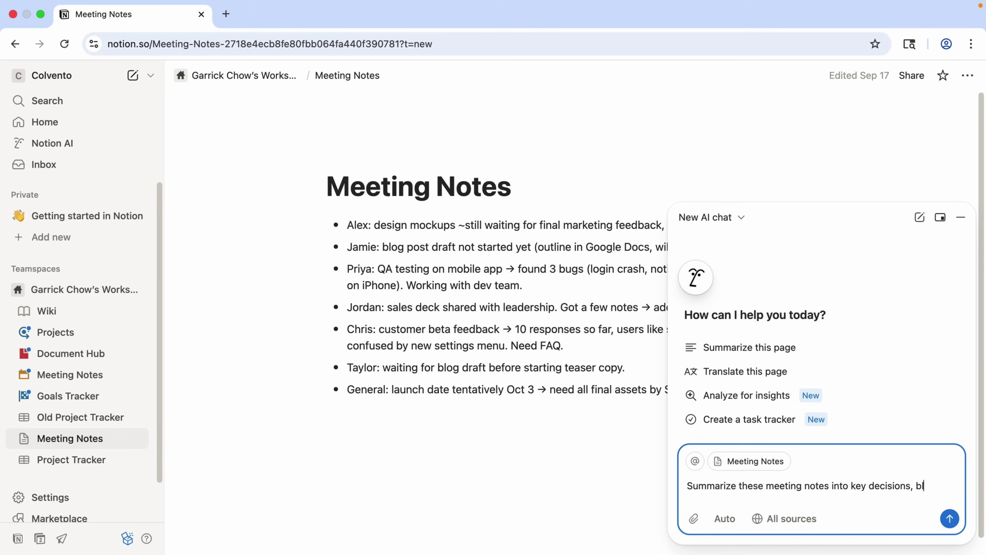
pyautogui.write('ockers, and next steps. Then')
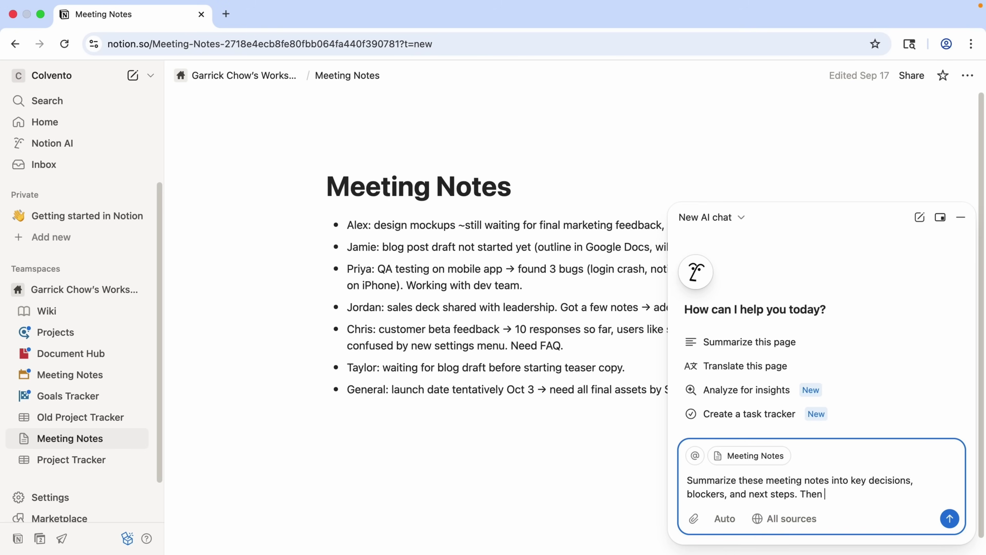
pyautogui.write(' draft a weekly update I can share with the team')
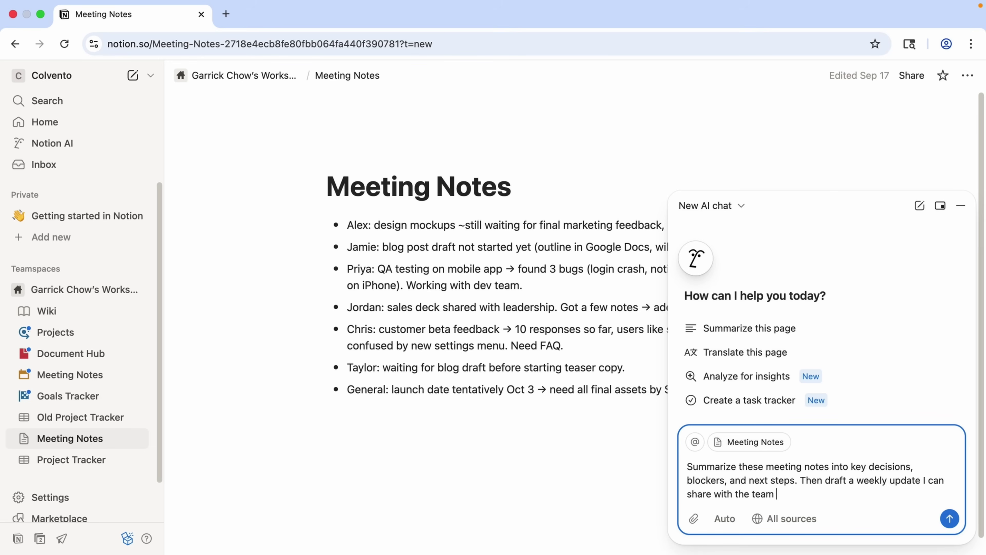
pyautogui.write('in a new page.')
pyautogui.click(950, 519)
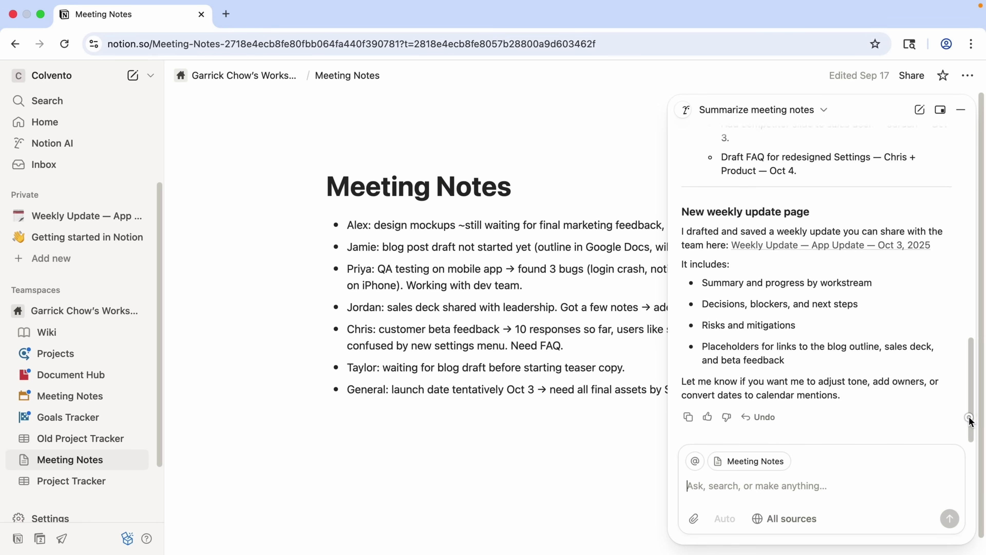
# Scroll through the AI's reply linking the new 'Weekly Update — App Update — Oct 3, 2025' page.
pyautogui.moveTo(969, 417); pyautogui.dragTo(983, 270)
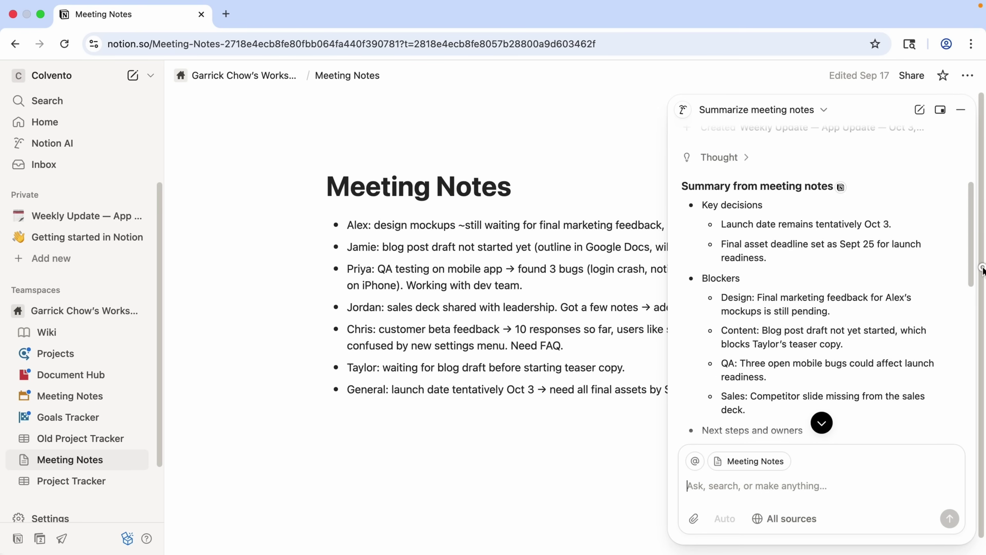
pyautogui.moveTo(983, 270); pyautogui.dragTo(977, 432)
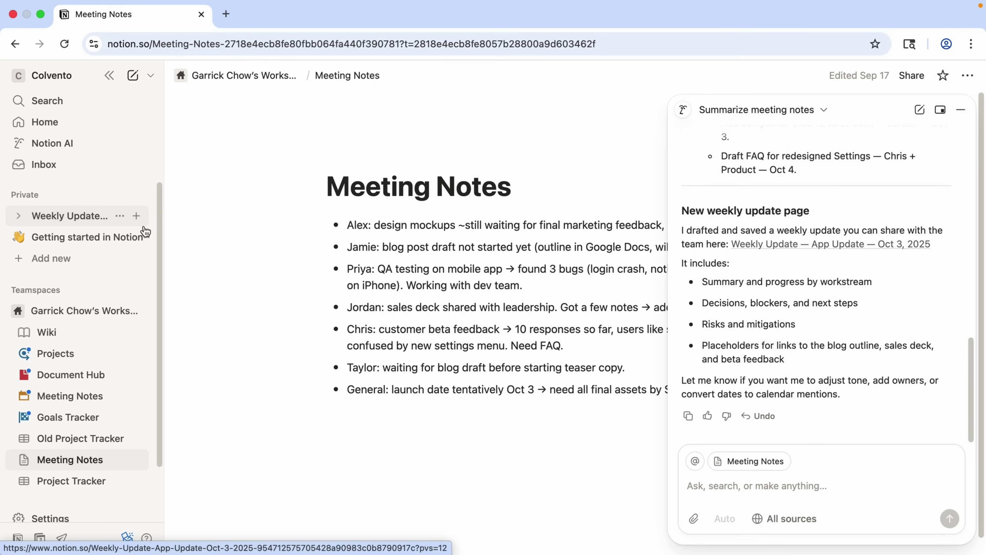
# Review the new weekly update page full-width, then switch to the Project Tracker database.
pyautogui.click(784, 245)
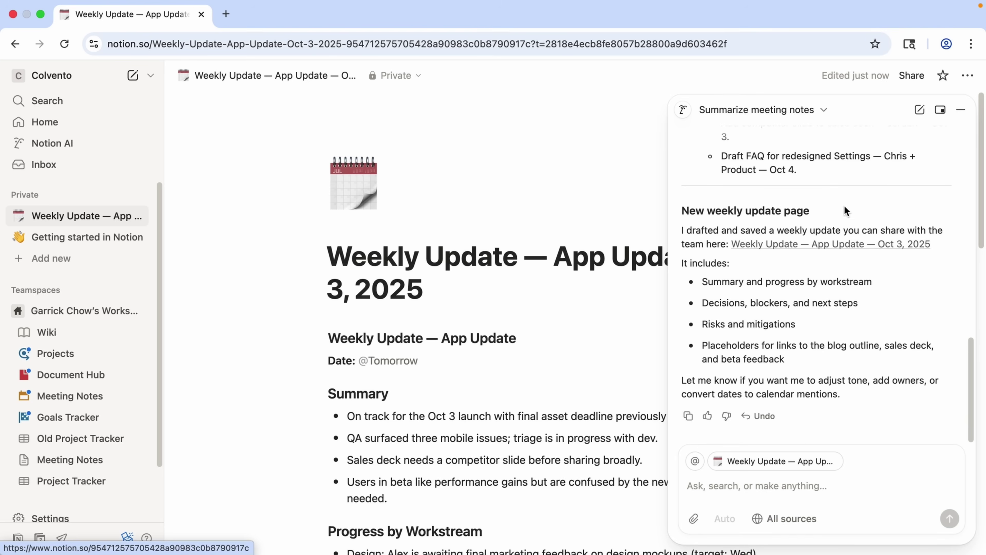
pyautogui.click(960, 110)
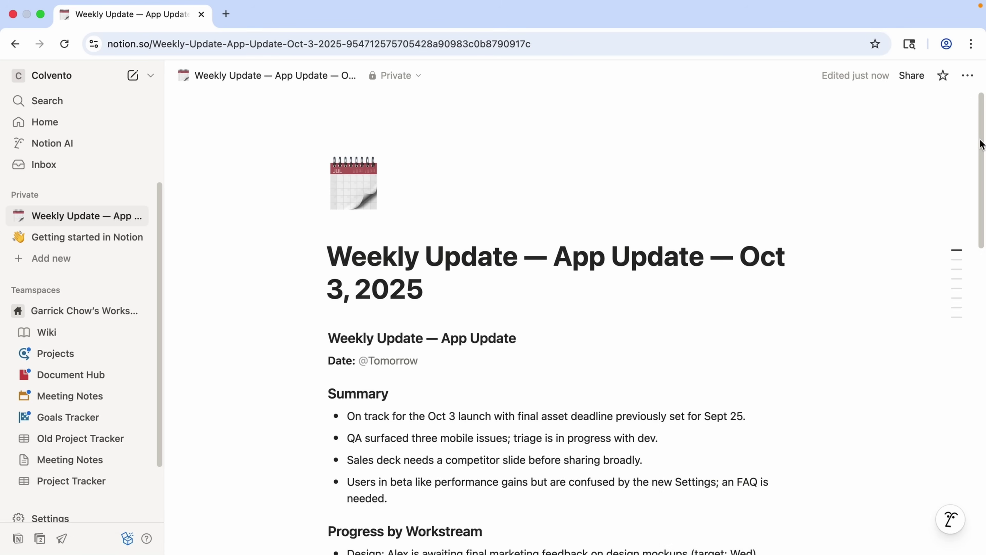
pyautogui.scroll(-3, 980, 151)
pyautogui.moveTo(983, 170); pyautogui.dragTo(984, 441)
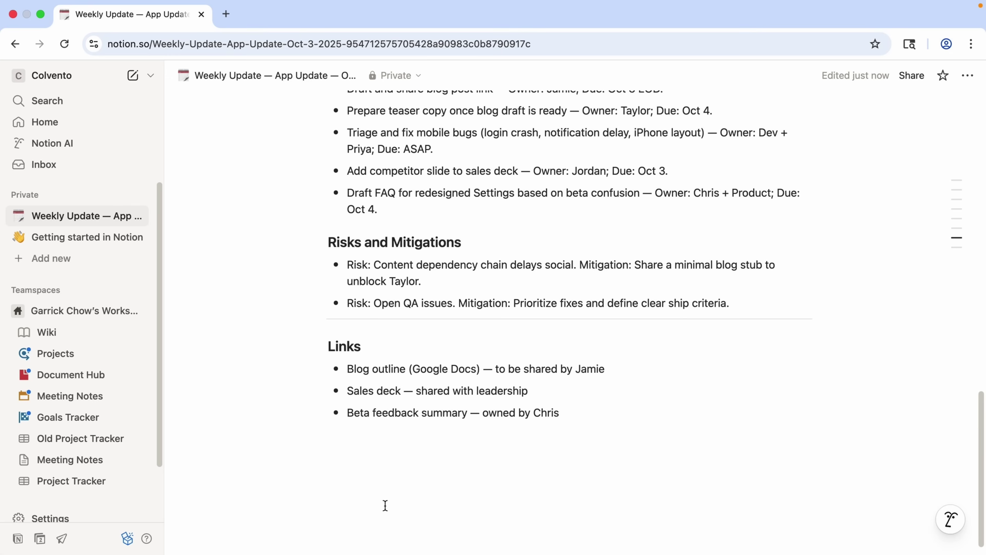
pyautogui.click(80, 480)
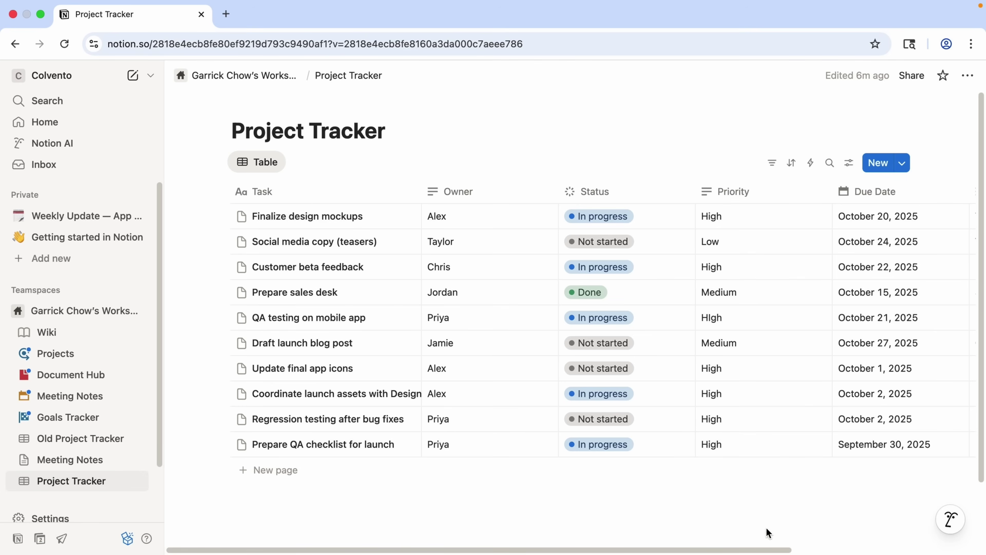
# Reopen the AI chat and check QA testing on mobile app's status options without changing them.
pyautogui.click(949, 519)
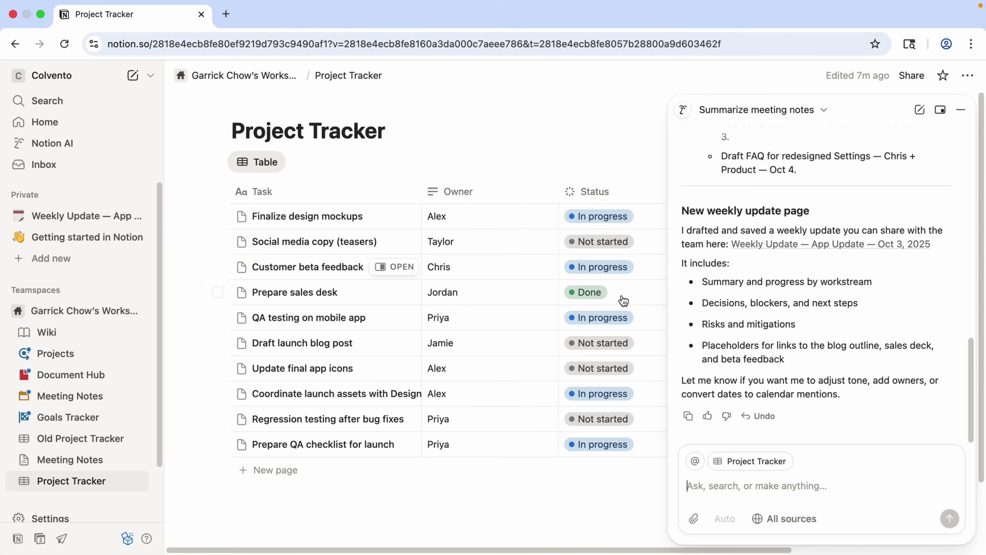
pyautogui.click(608, 320)
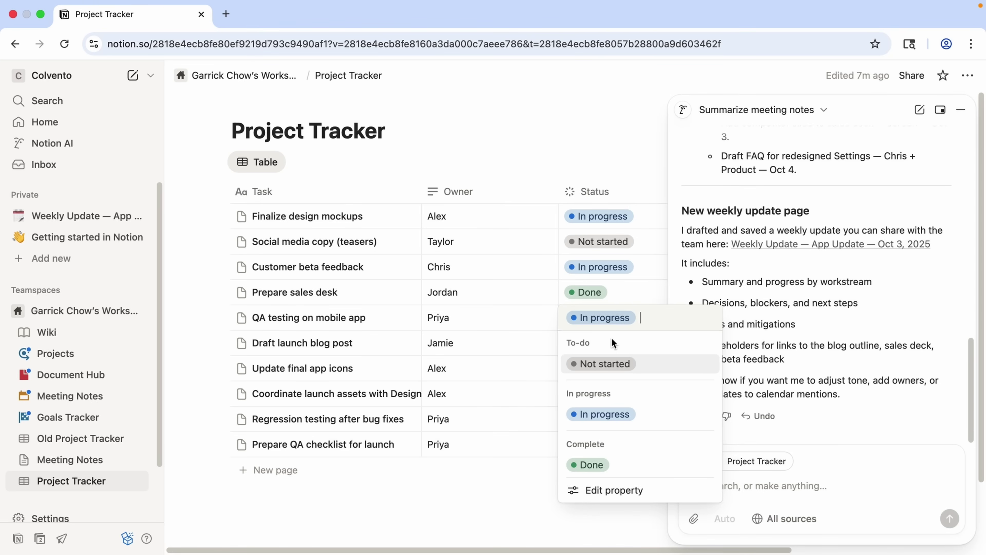
pyautogui.press('Escape')
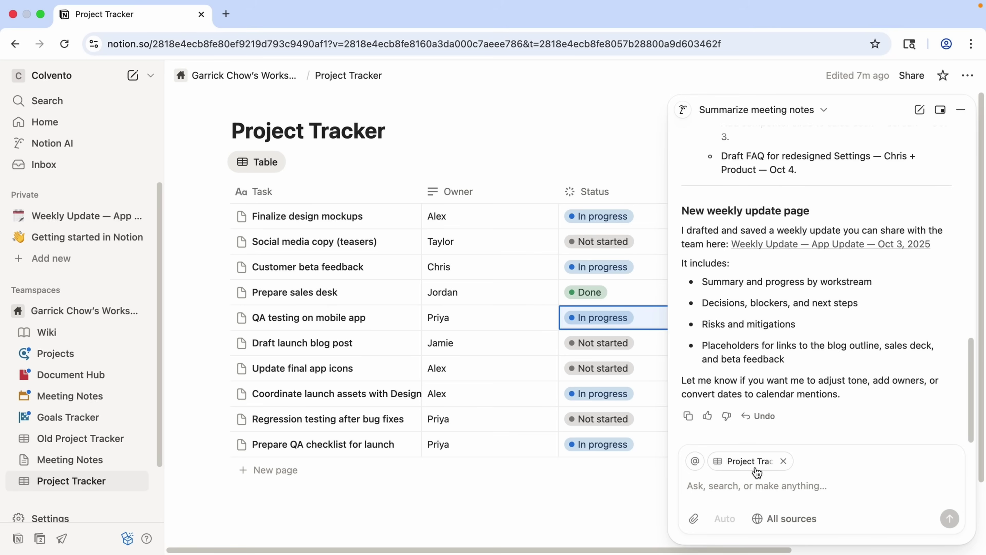
pyautogui.click(920, 111)
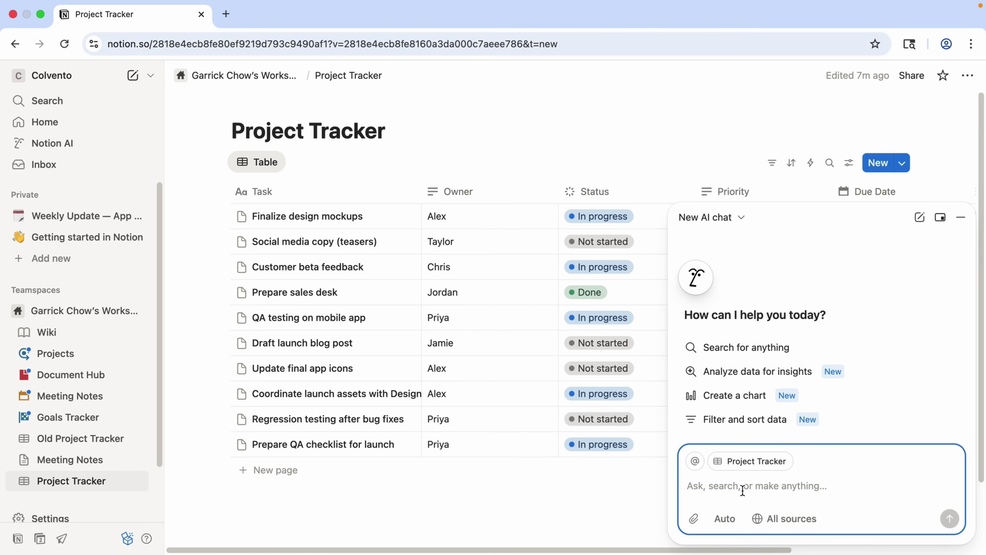
# Ask Notion AI to mark Project Tracker tasks past their due date as Overdue in Status.
pyautogui.write('Review the Project Tracker ')
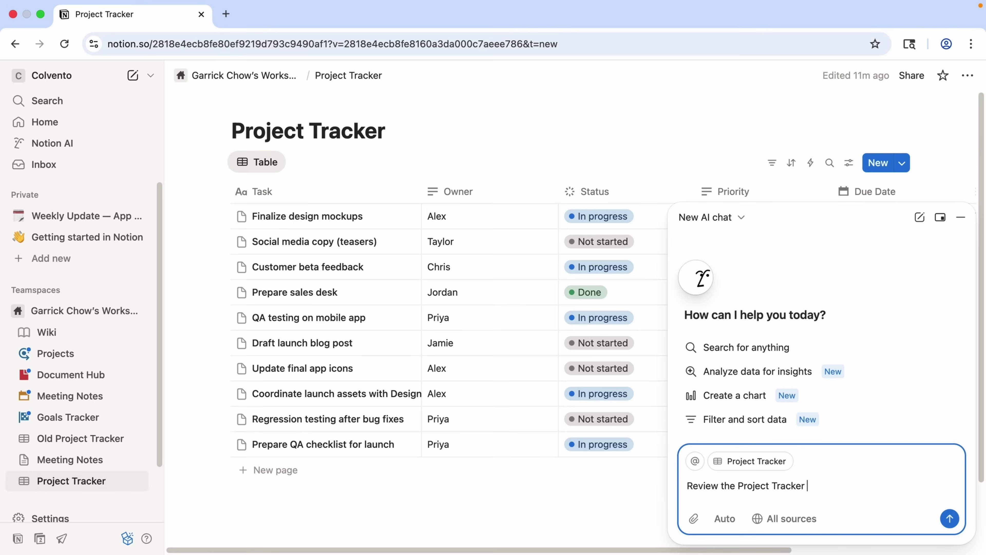
pyautogui.write('database and mark any task')
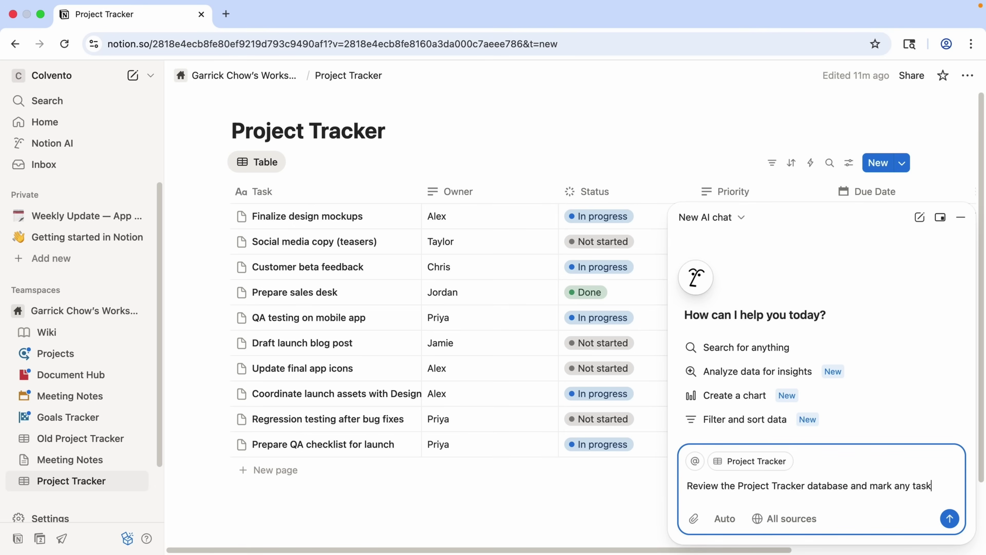
pyautogui.write('s that are past their due date as “')
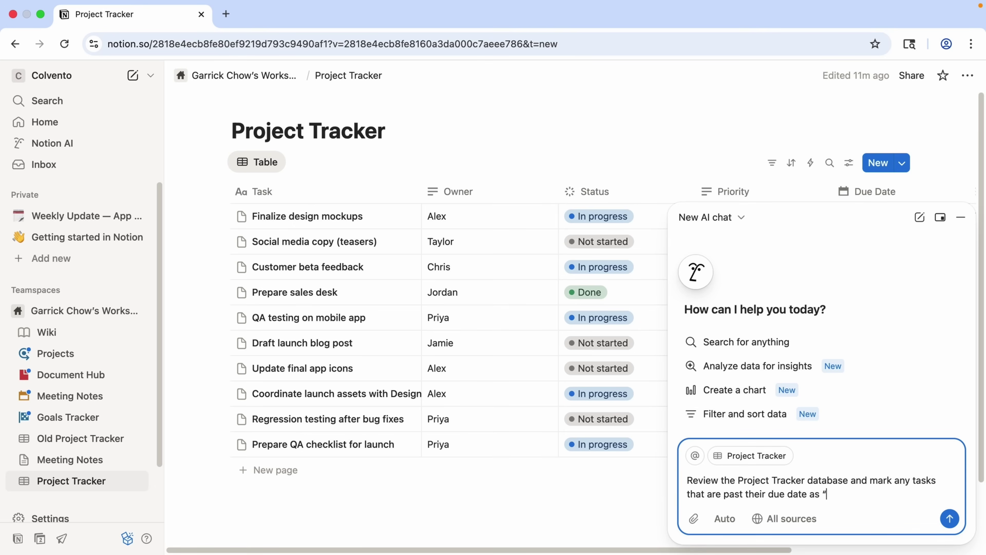
pyautogui.write('Overdue” in the Status prop')
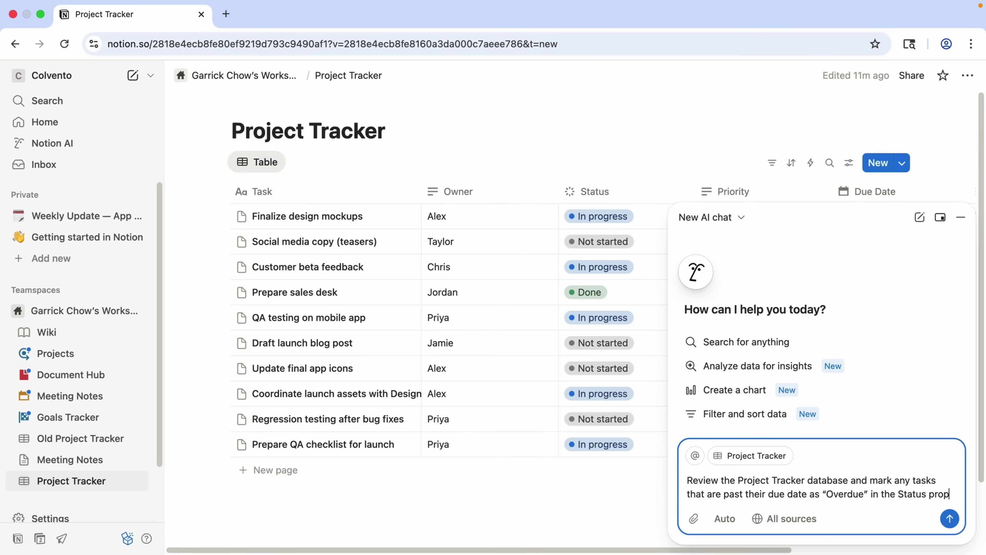
pyautogui.write('erty column.')
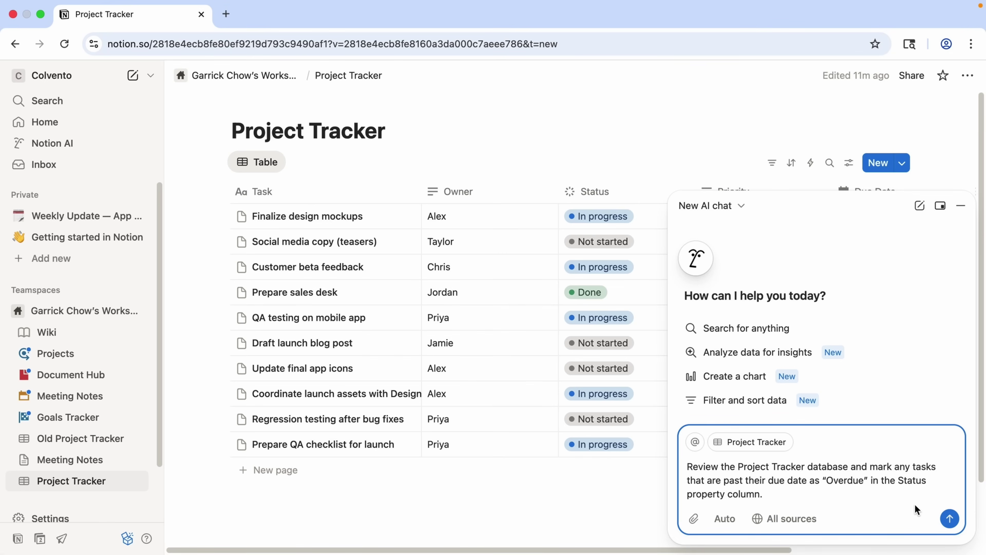
pyautogui.click(950, 518)
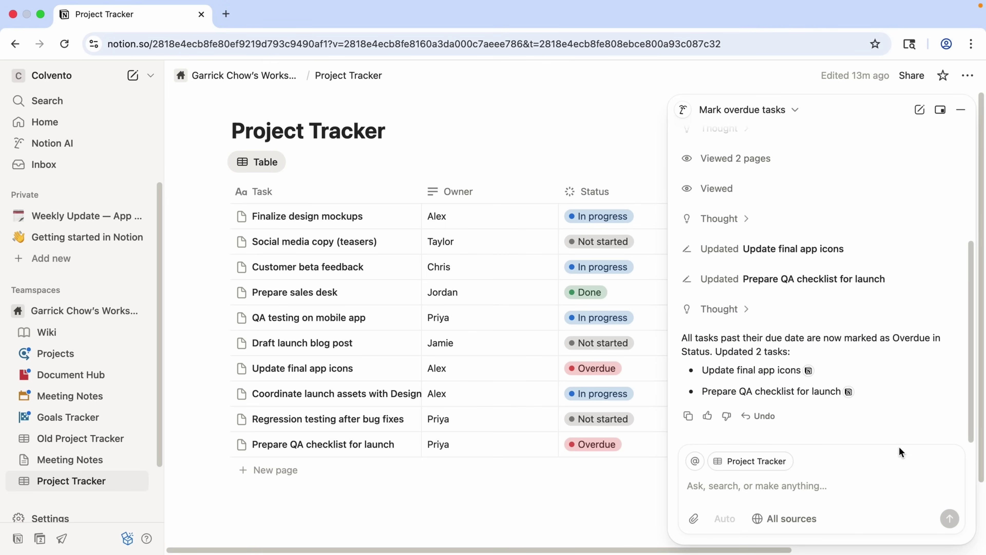
# Read the AI's reasoning on the overdue updates, then start asking about owners' high-priority workloads.
pyautogui.click(742, 309)
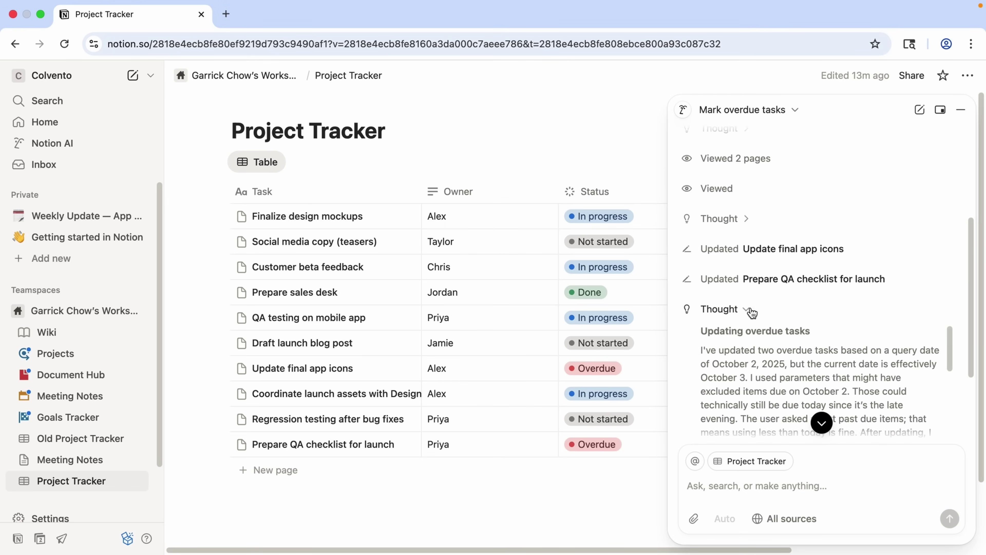
pyautogui.scroll(-1, 783, 325)
pyautogui.scroll(-2, 783, 325)
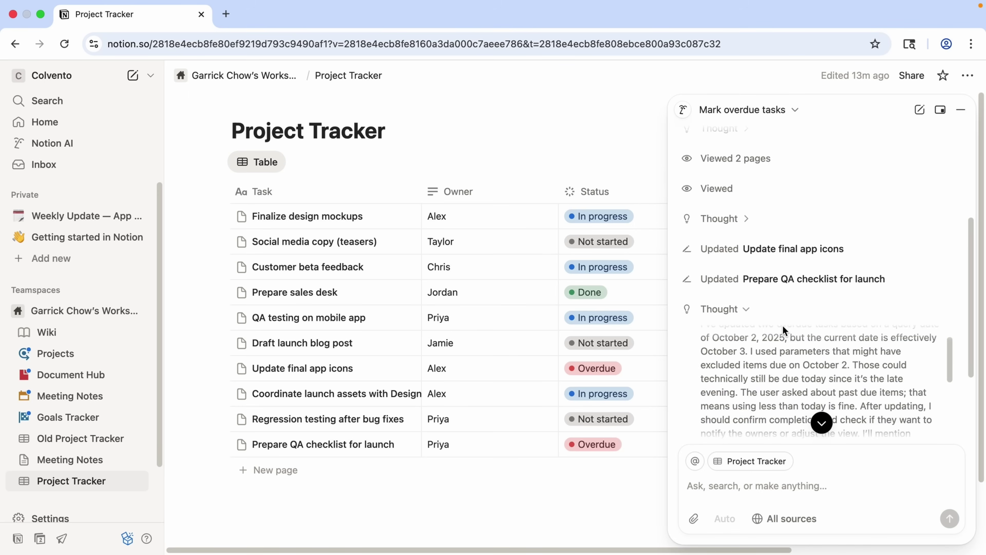
pyautogui.scroll(-4, 788, 338)
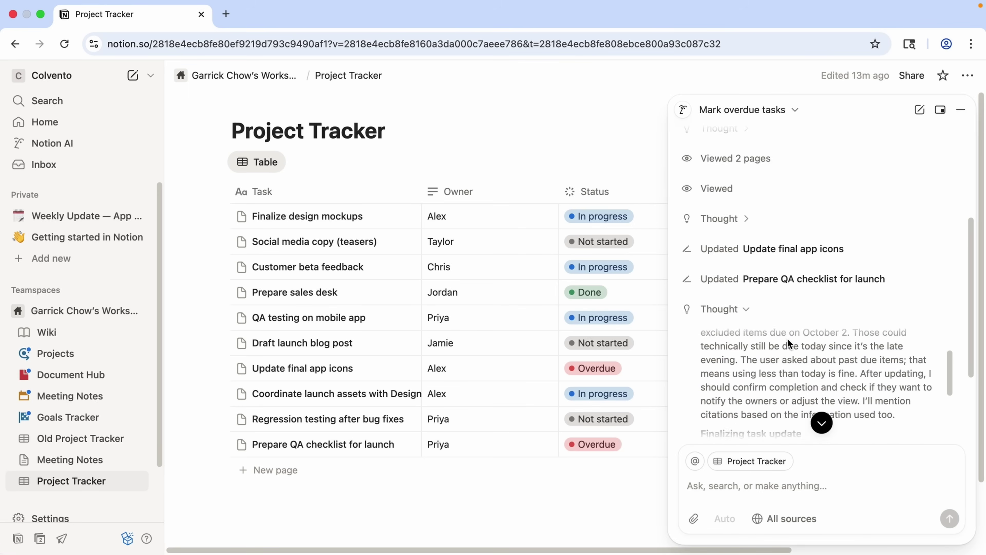
pyautogui.click(744, 309)
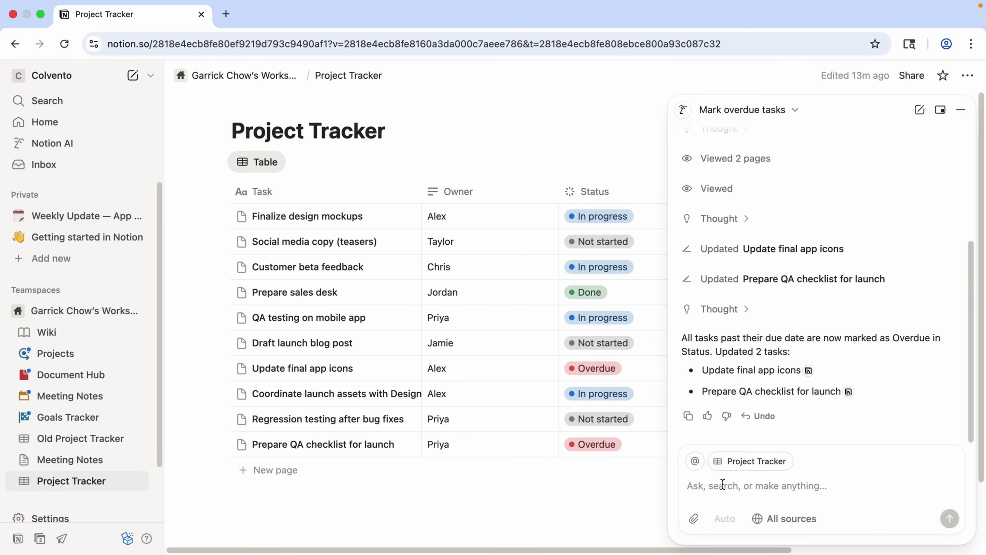
pyautogui.click(772, 484)
pyautogui.write('Look at the Project ')
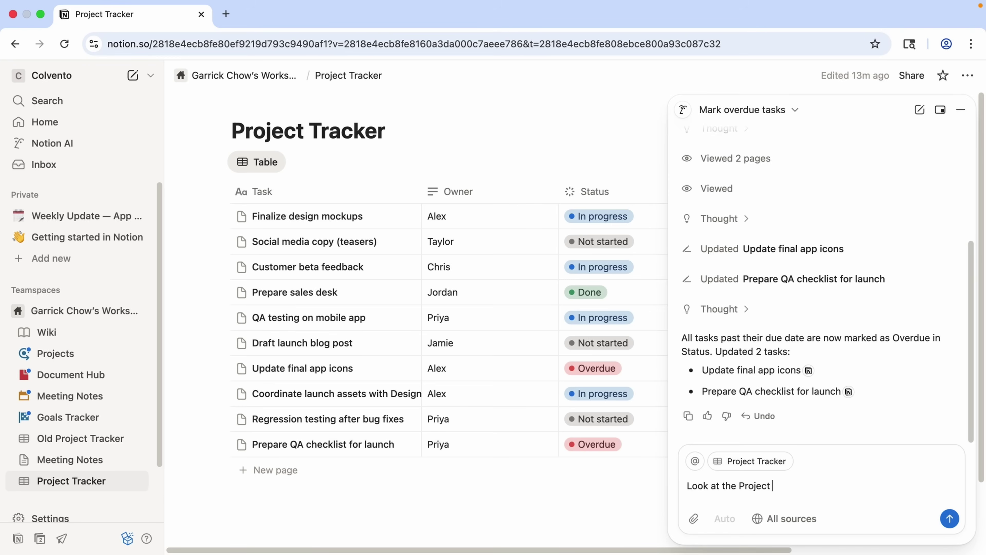
pyautogui.write('Tracker database and tell ')
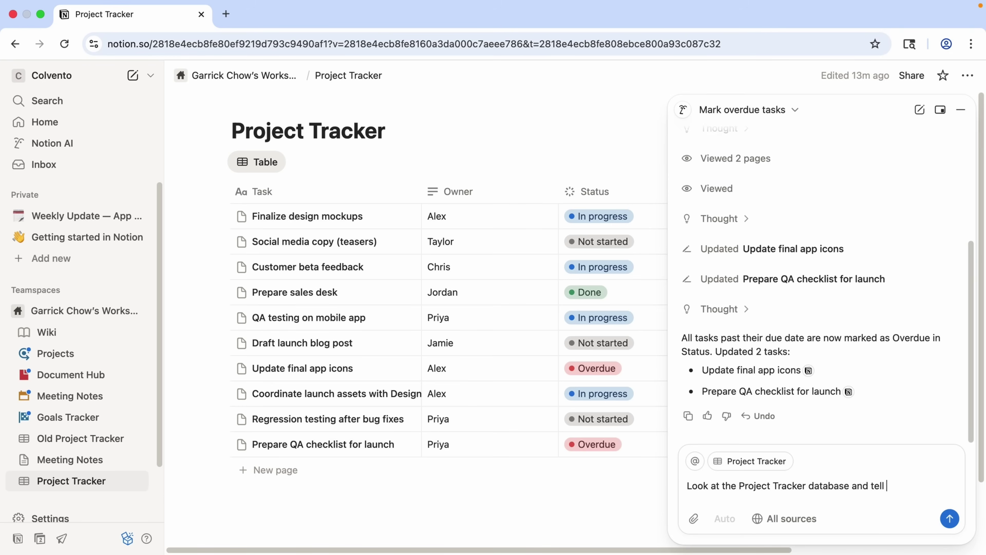
pyautogui.write('me if any owners have too manby ')
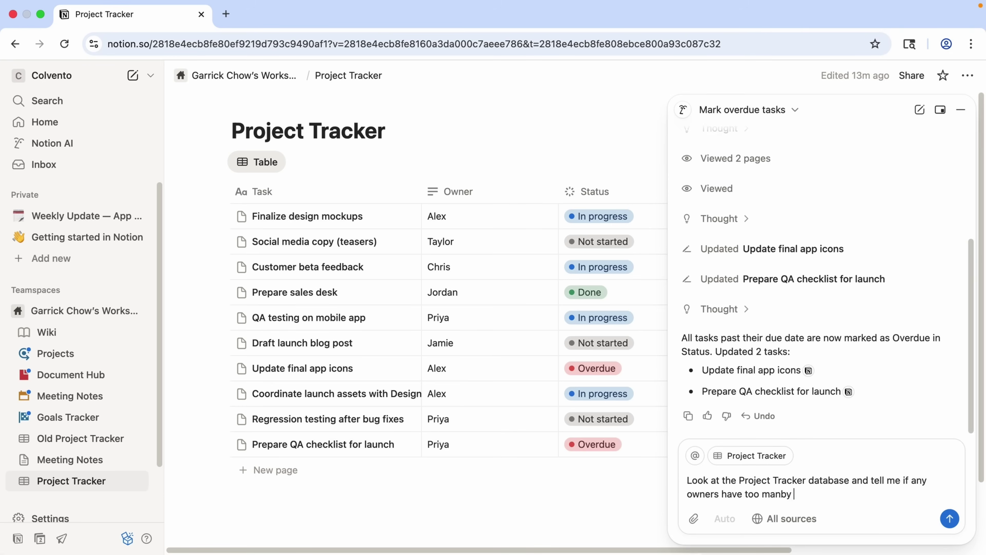
pyautogui.press('BackSpace')
pyautogui.press('BackSpace')
pyautogui.press('BackSpace')
pyautogui.write('y high-priority tasks. Suggest how ')
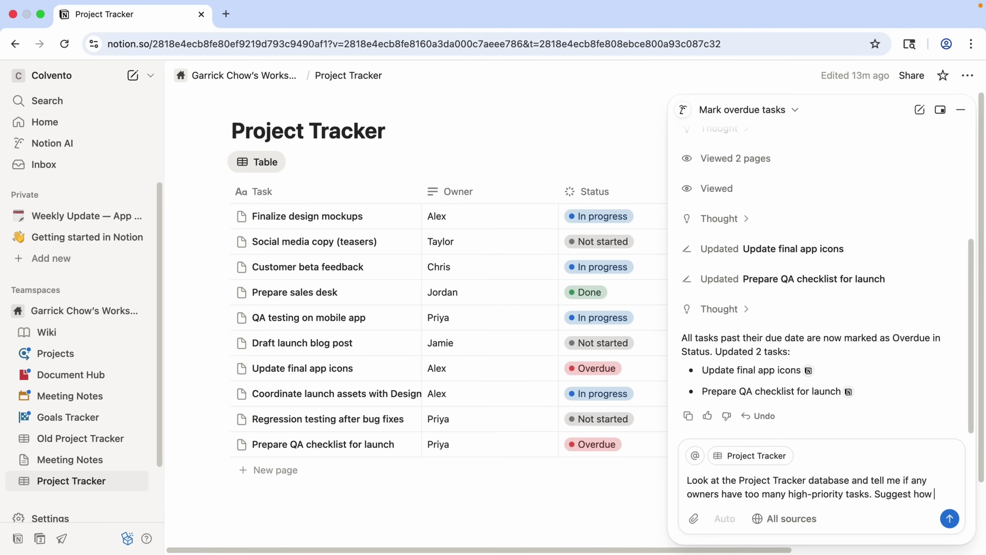
pyautogui.write('we might rebalance the workload.')
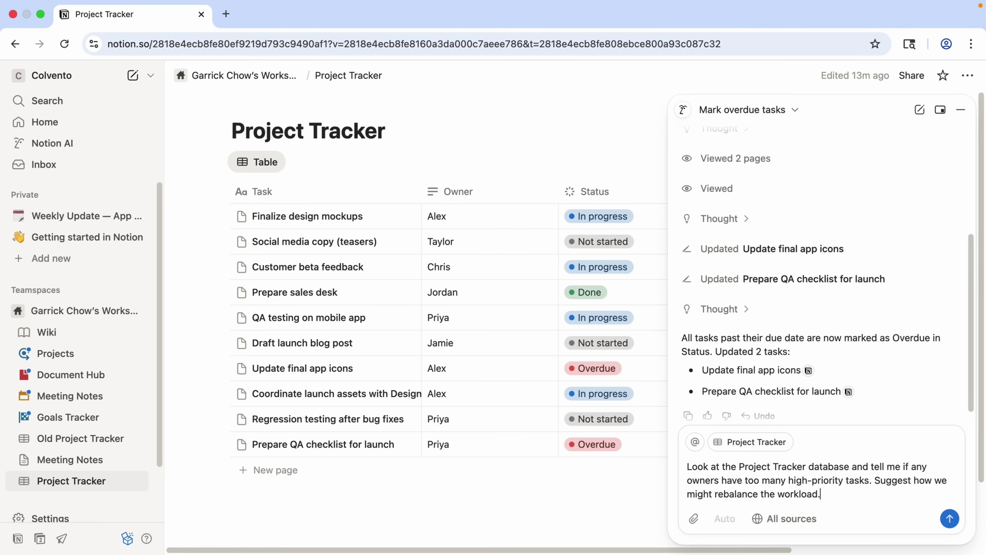
# Send the question about owners with too many high-priority tasks and how to rebalance them.
pyautogui.click(949, 519)
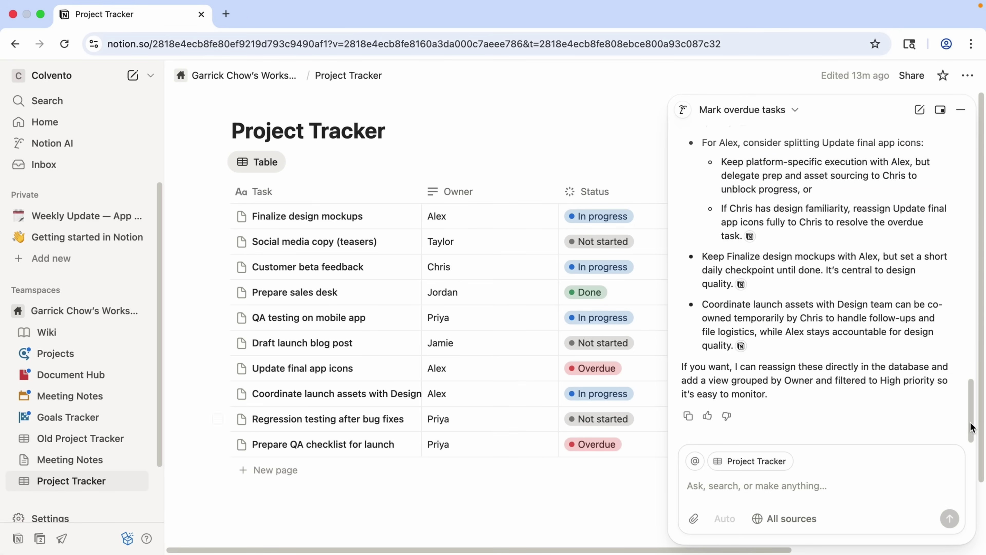
# Review the AI's task-splitting suggestions, then clear the conversation for a new chat.
pyautogui.moveTo(970, 427)
pyautogui.mouseDown()
pyautogui.moveTo(968, 314)
pyautogui.moveTo(985, 425)
pyautogui.mouseUp()
pyautogui.click(921, 111)
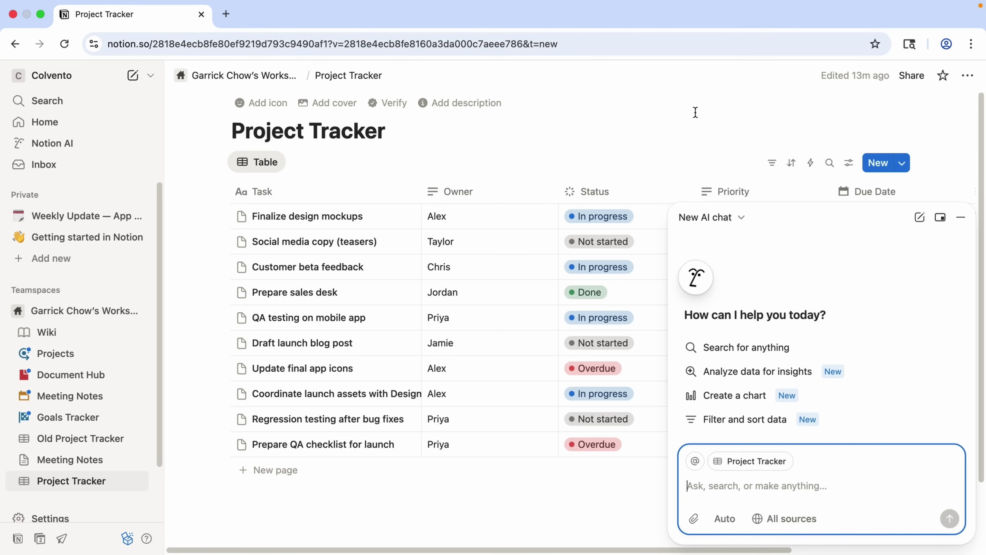
# Open Notion AI from the sidebar as a full-page view with a blank prompt.
pyautogui.click(77, 148)
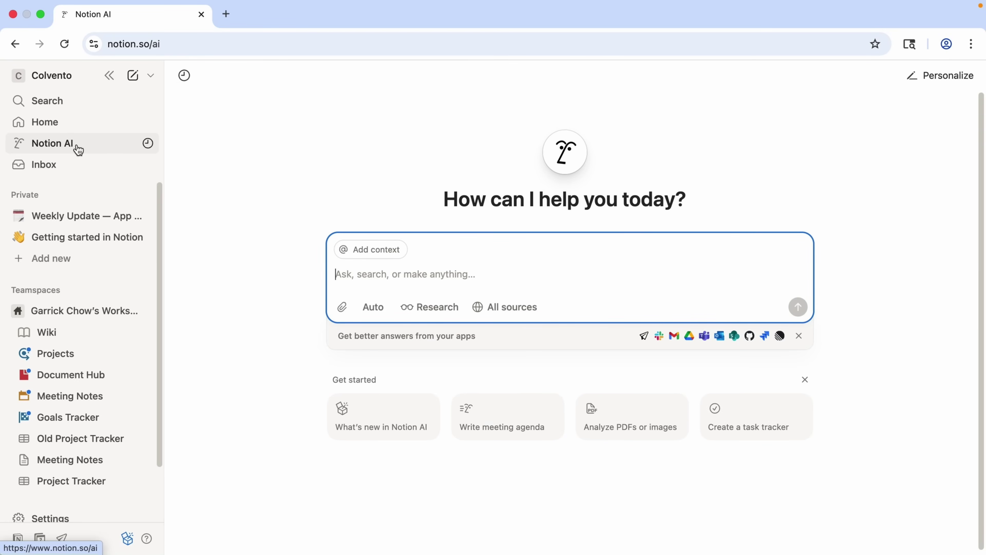
pyautogui.click(79, 151)
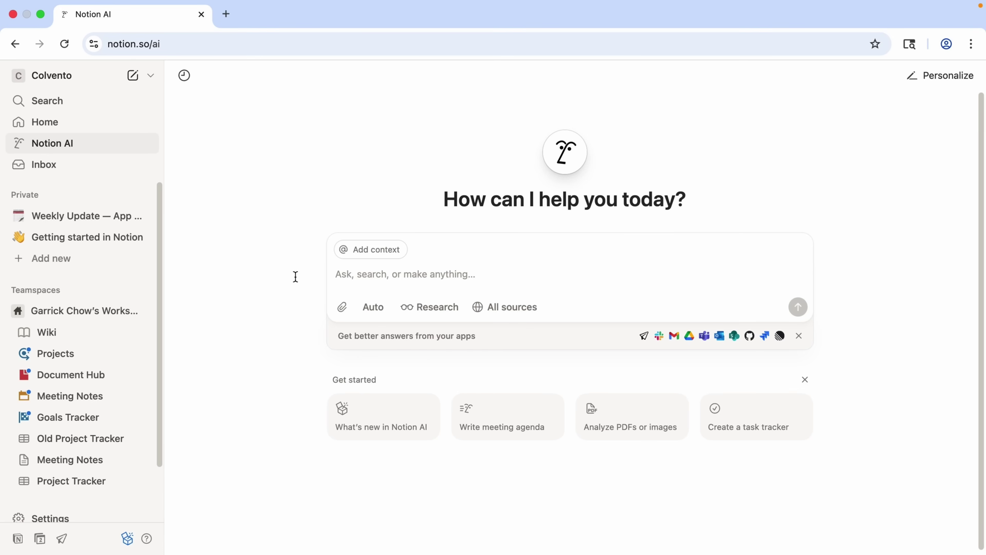
# Ask Notion AI for a two-week social media campaign calendar and editable post drafts for the new app update.
pyautogui.click(348, 278)
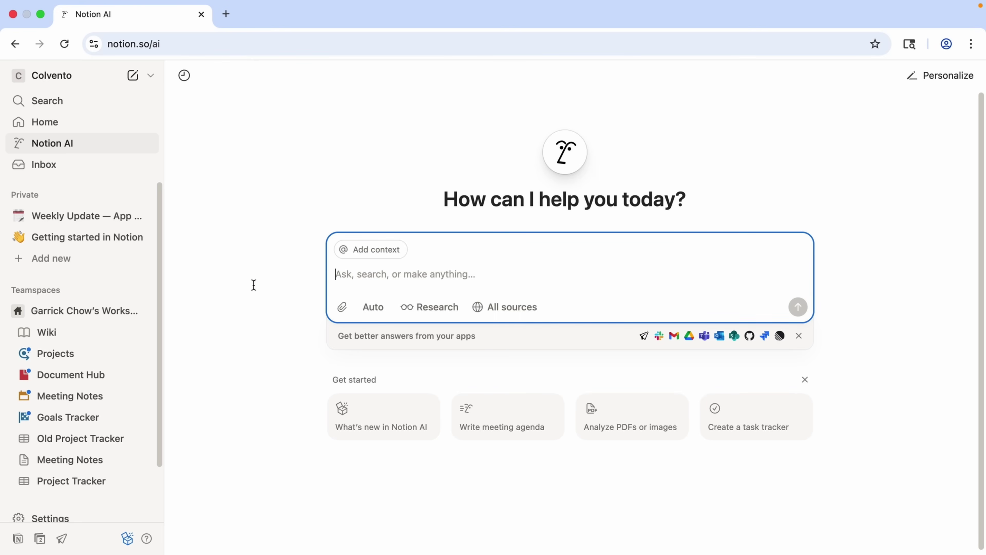
pyautogui.write('I want to launch a ')
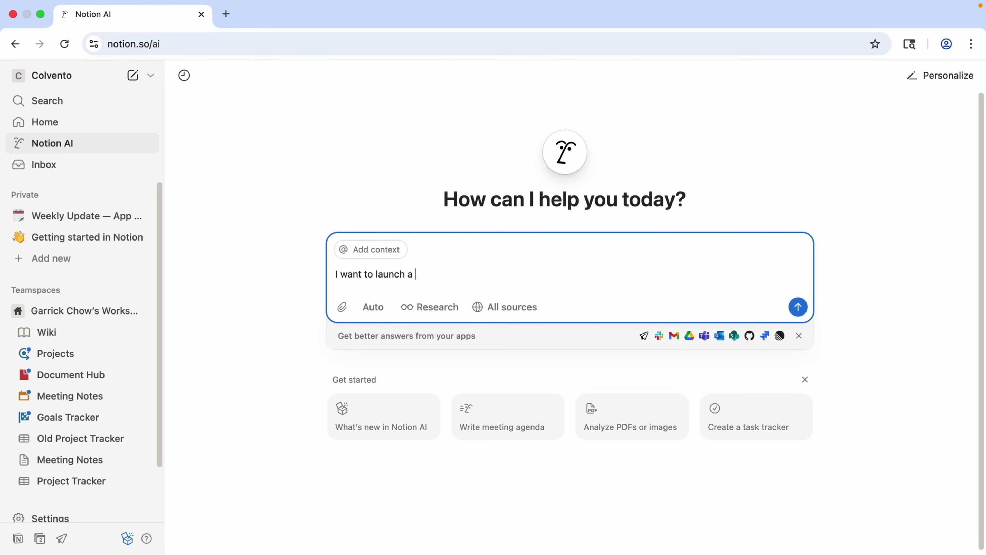
pyautogui.write('two-week social media campai')
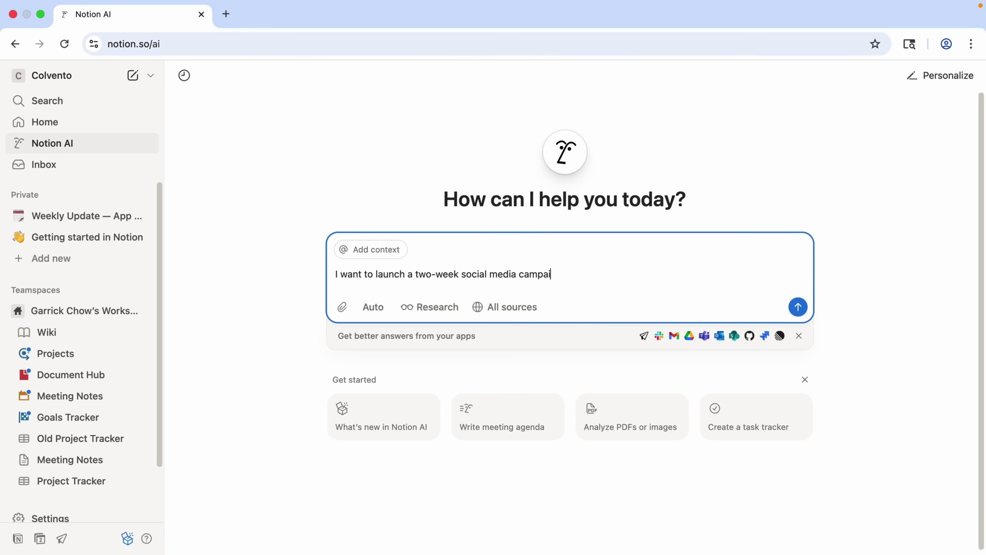
pyautogui.write('gn to promote our new app ')
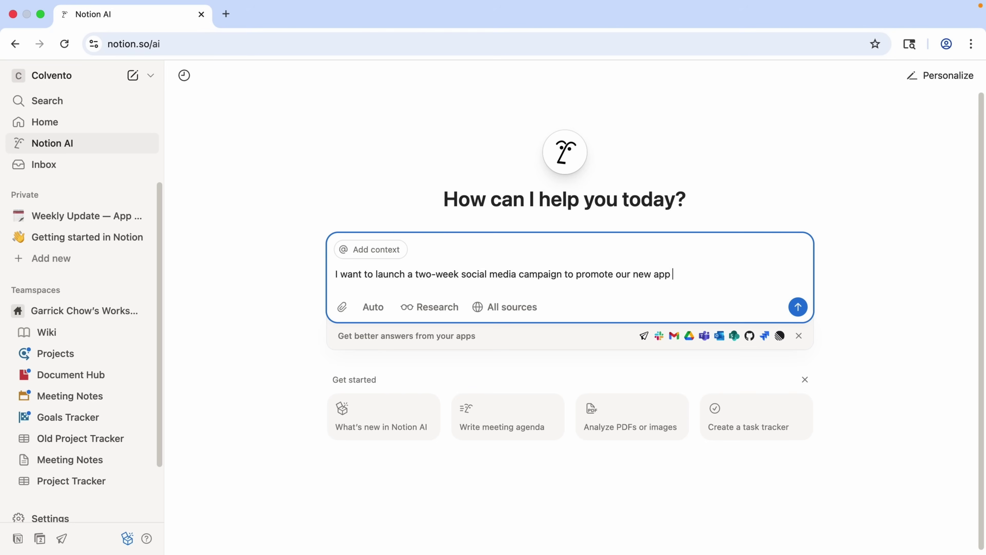
pyautogui.write('update. Please create a calendar')
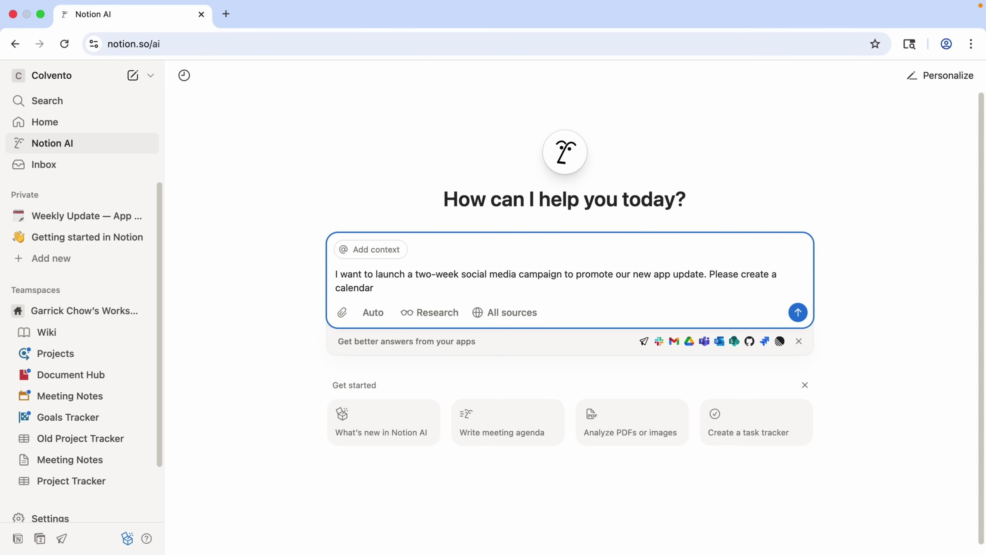
pyautogui.write(' in Notion with posting dates and ')
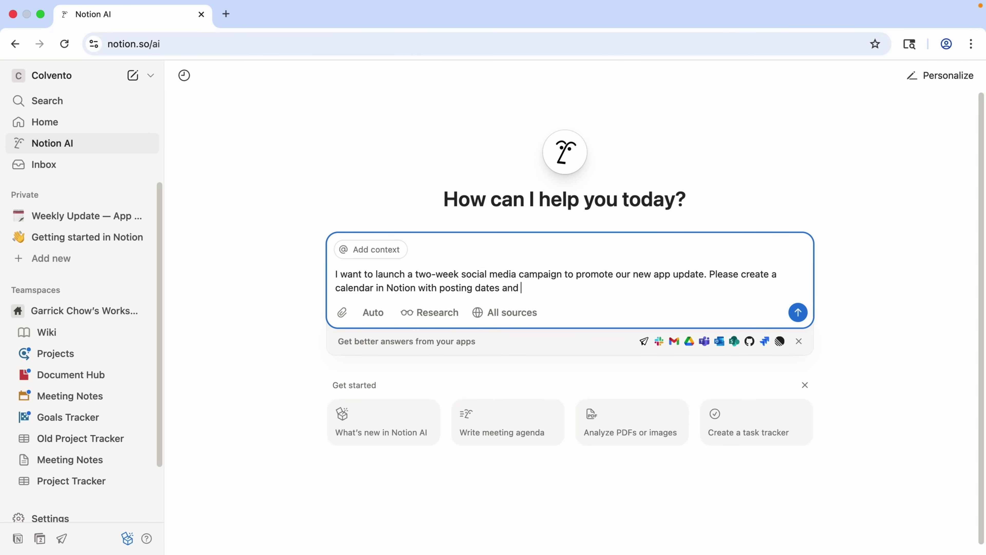
pyautogui.write('platforms, and draft p')
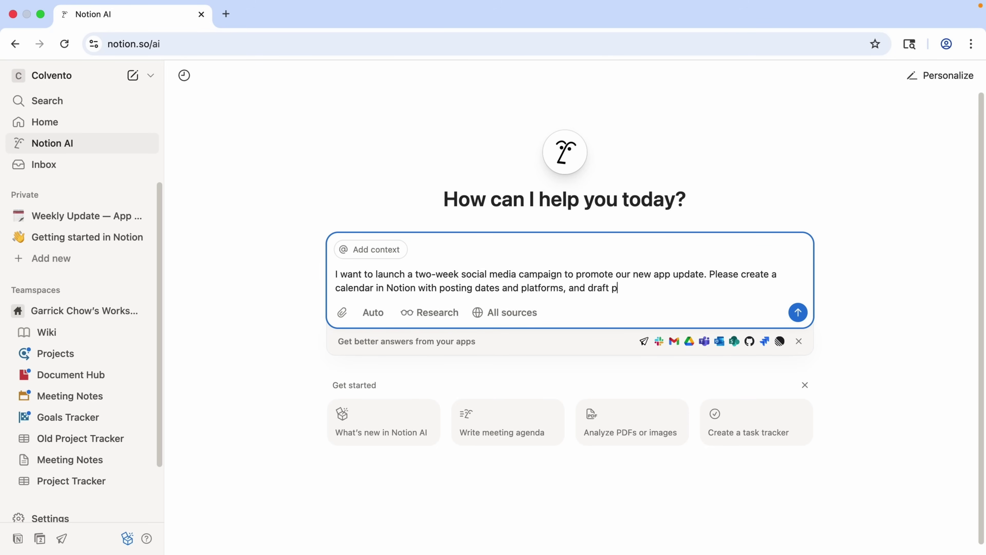
pyautogui.write('ost ideas for each one. Make')
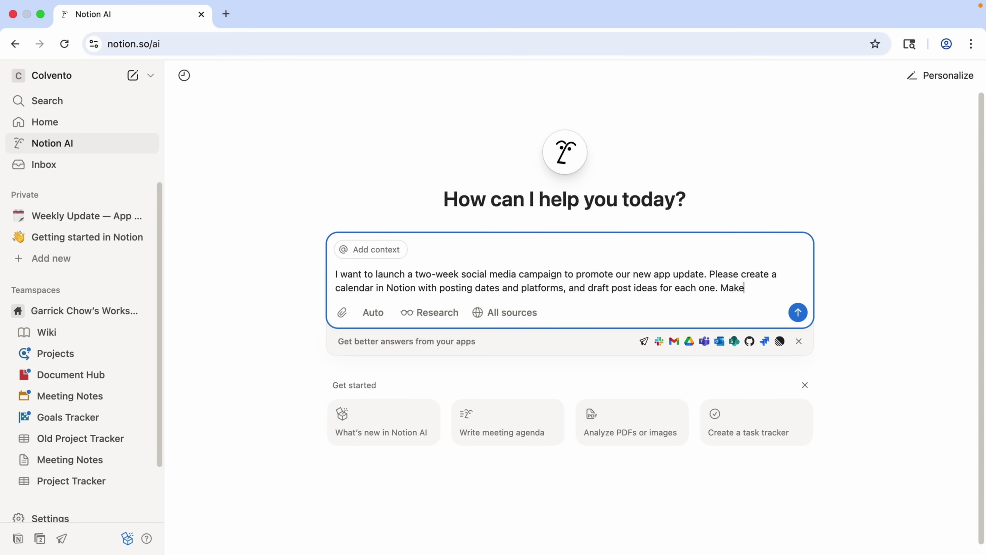
pyautogui.write(" sure there's a mix of announcement po")
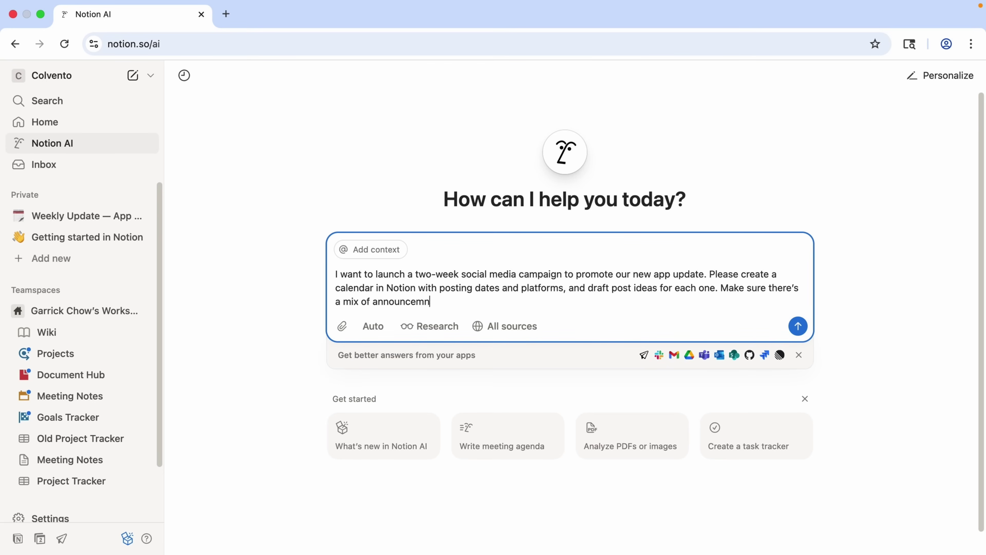
pyautogui.write('sts, tips, and fun engagement ')
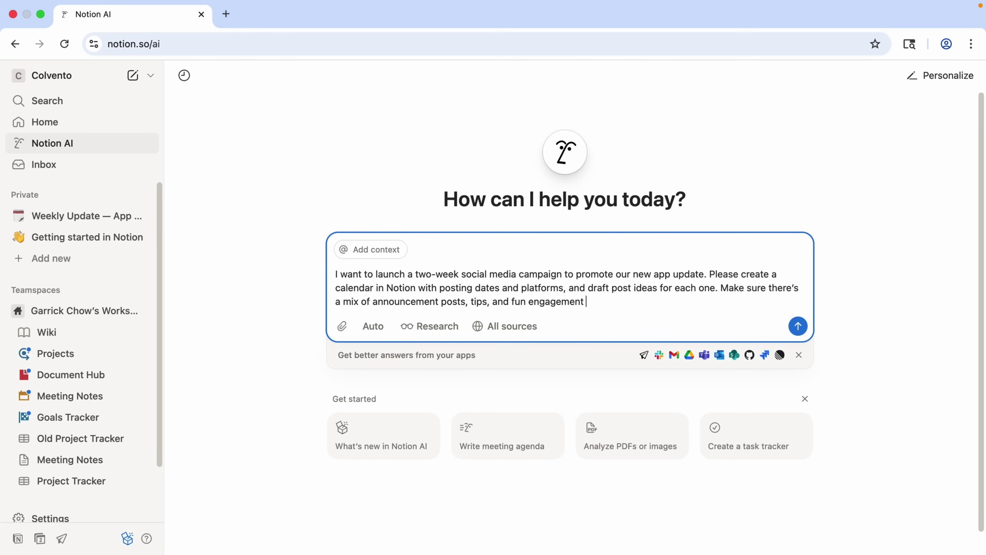
pyautogui.write('content. Then generate ')
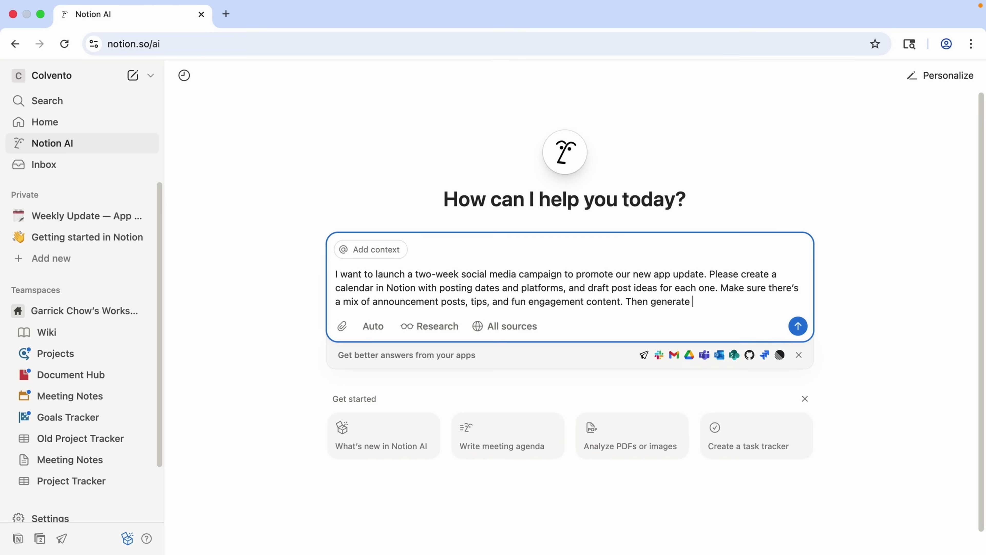
pyautogui.write('a separate page wit')
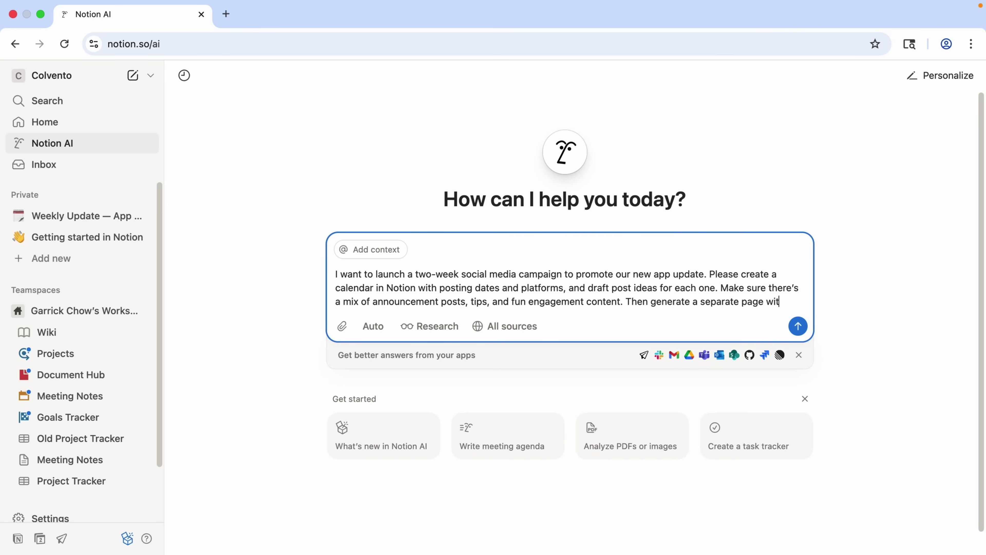
pyautogui.write('h the post drafts I can e')
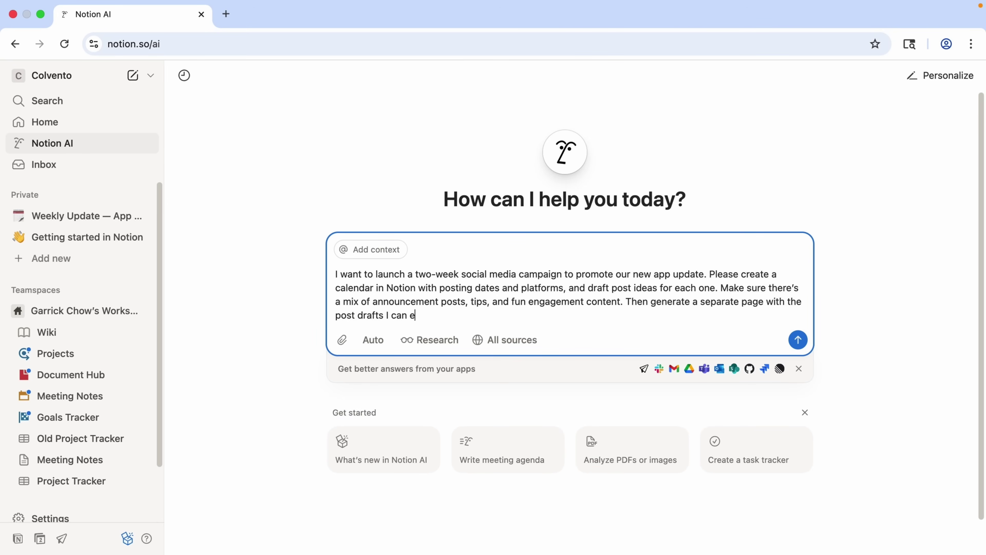
pyautogui.write('dit and approve.')
pyautogui.click(797, 341)
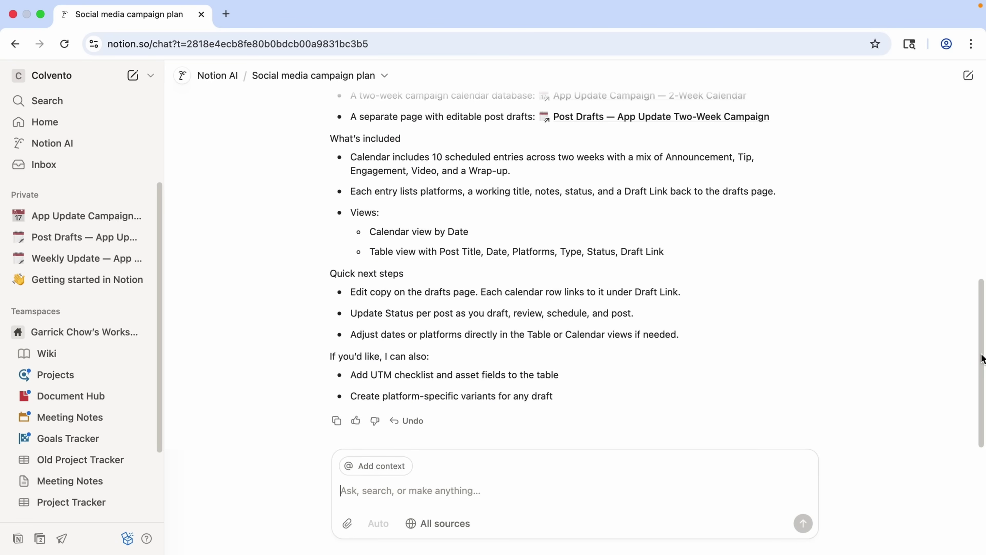
# Scroll through Notion AI's summary of the new campaign calendar database and Post Drafts page.
pyautogui.moveTo(982, 358); pyautogui.dragTo(983, 338)
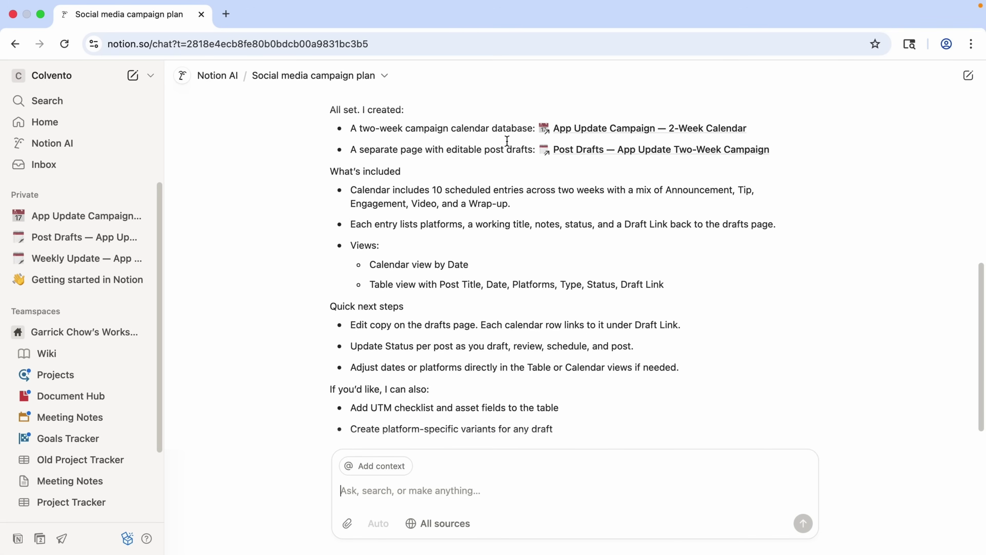
pyautogui.moveTo(589, 132)
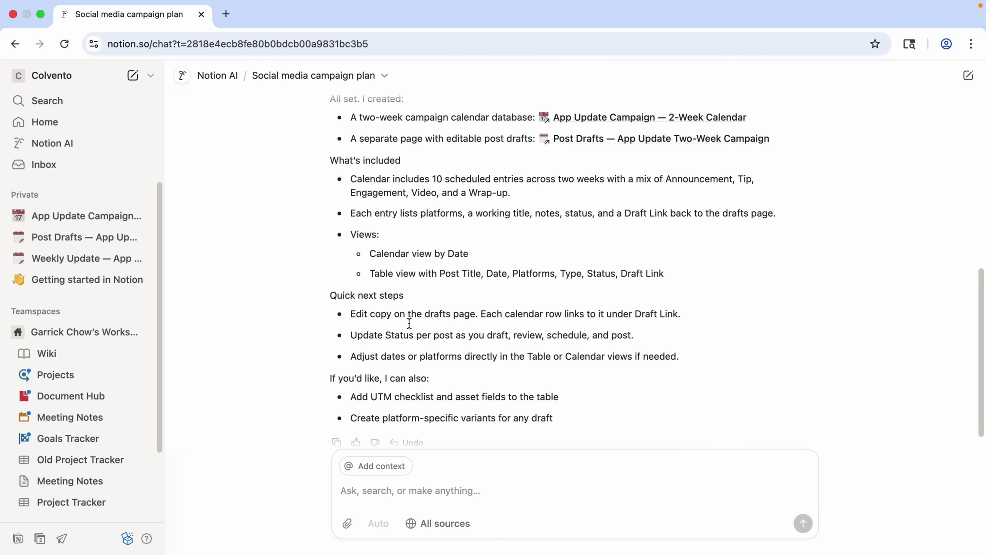
pyautogui.scroll(-1, 406, 323)
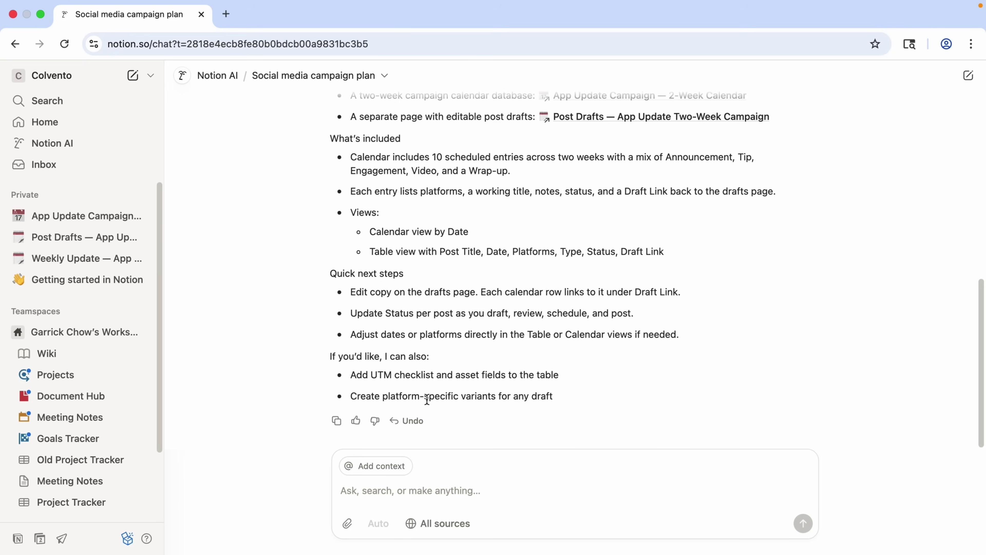
# Review the App Update Campaign calendar, then scroll through the ten Post Drafts with the AI chat beside them.
pyautogui.click(53, 218)
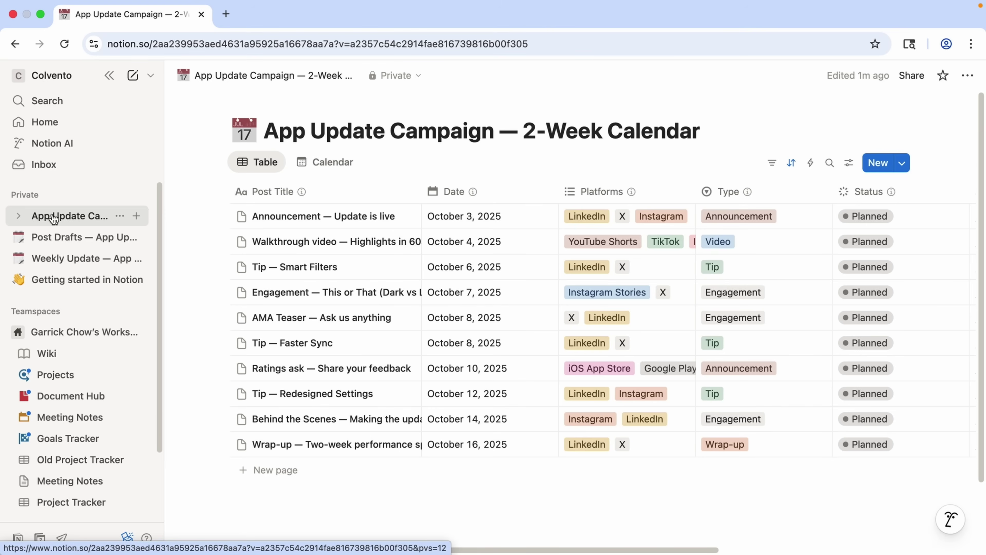
pyautogui.click(59, 239)
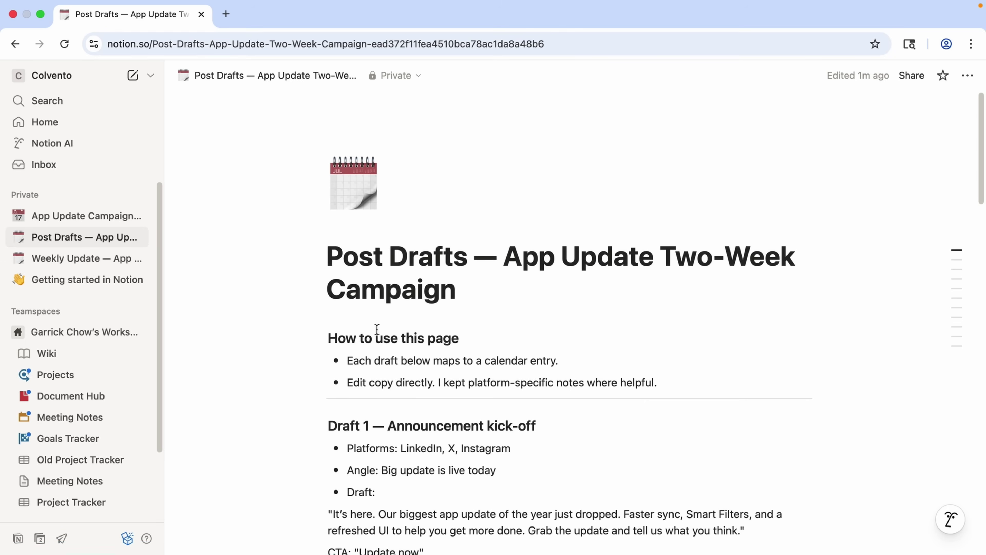
pyautogui.scroll(-4, 376, 330)
pyautogui.scroll(-20, 376, 330)
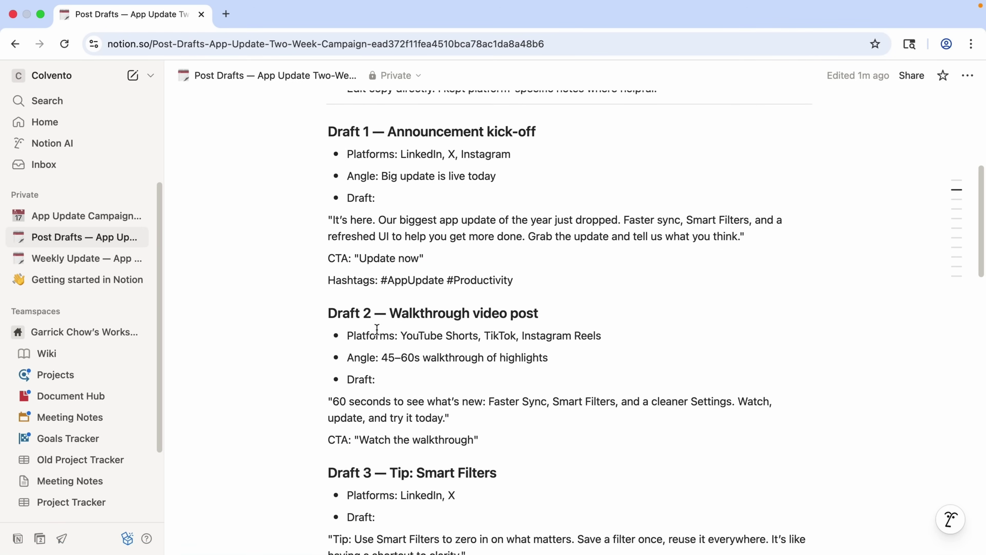
pyautogui.scroll(-10, 376, 329)
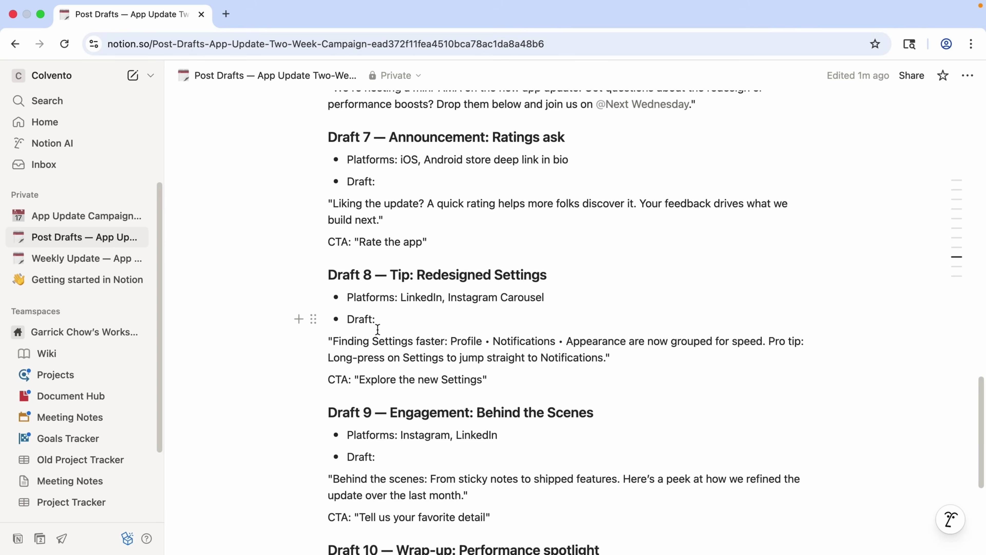
pyautogui.click(950, 519)
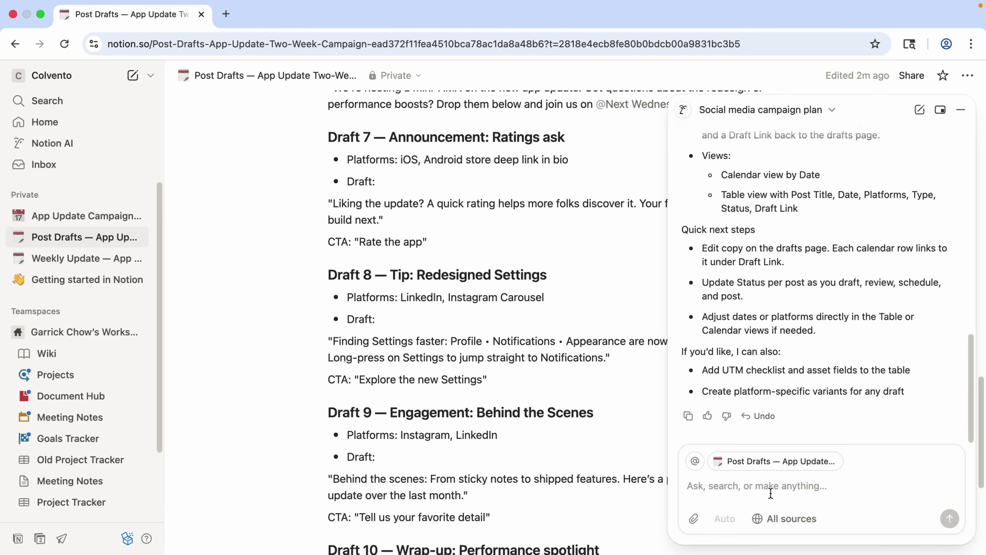
# Ask Notion AI 'What are my potential next steps to set this campaign up for success'.
pyautogui.write('What are my potential next steps')
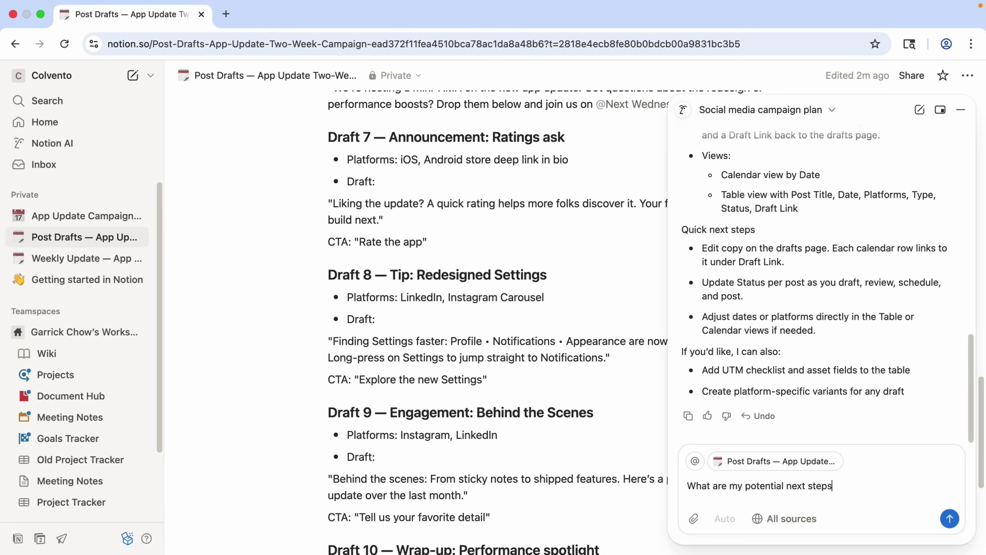
pyautogui.write(' to set this campaign up for success?')
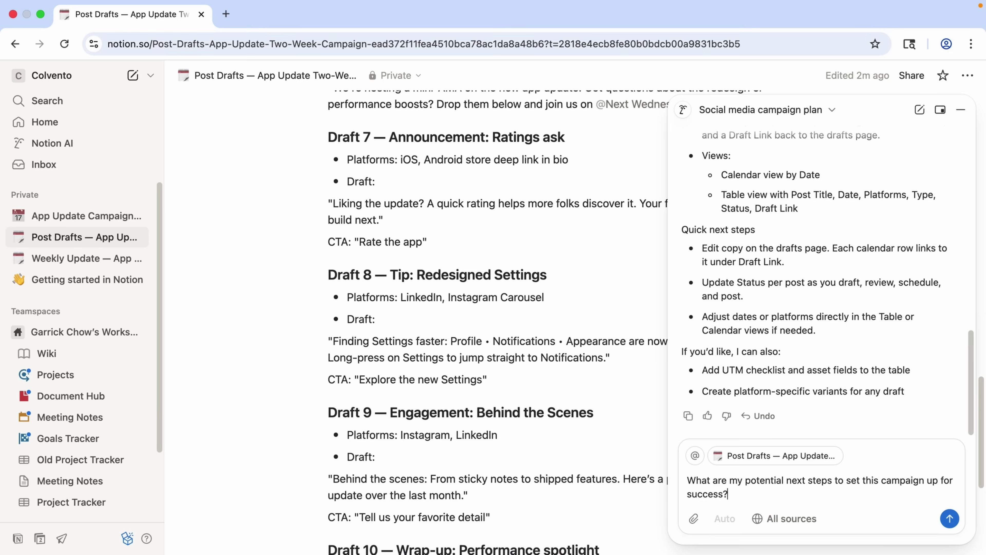
pyautogui.press('Return')
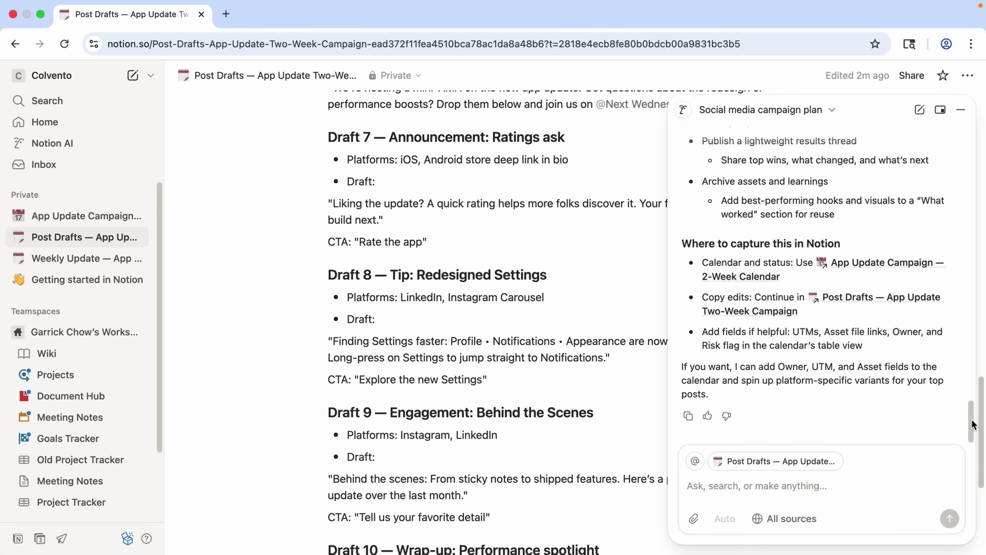
pyautogui.moveTo(974, 420)
pyautogui.mouseDown()
pyautogui.moveTo(977, 270)
pyautogui.moveTo(974, 428)
pyautogui.mouseUp()
# Ask Notion AI to turn those next steps into a new checklist page.
pyautogui.write('Use that t')
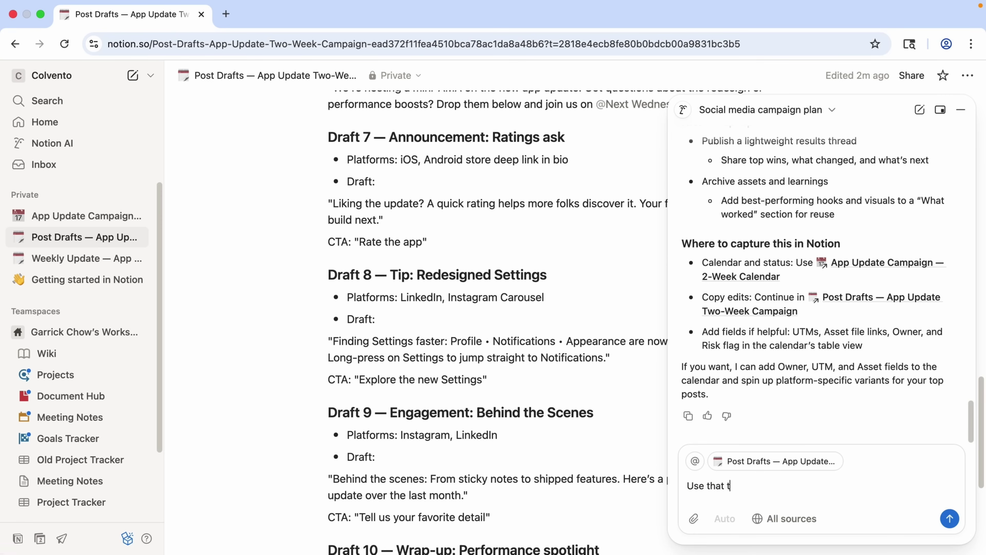
pyautogui.write('o create a new page and set it u')
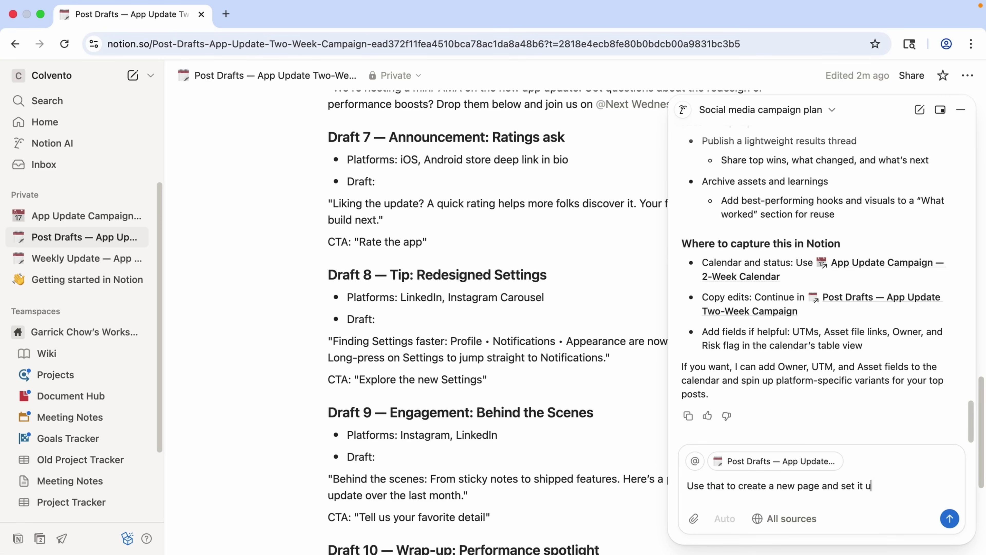
pyautogui.write('p as a cha')
pyautogui.write('cklist.')
pyautogui.press('Return')
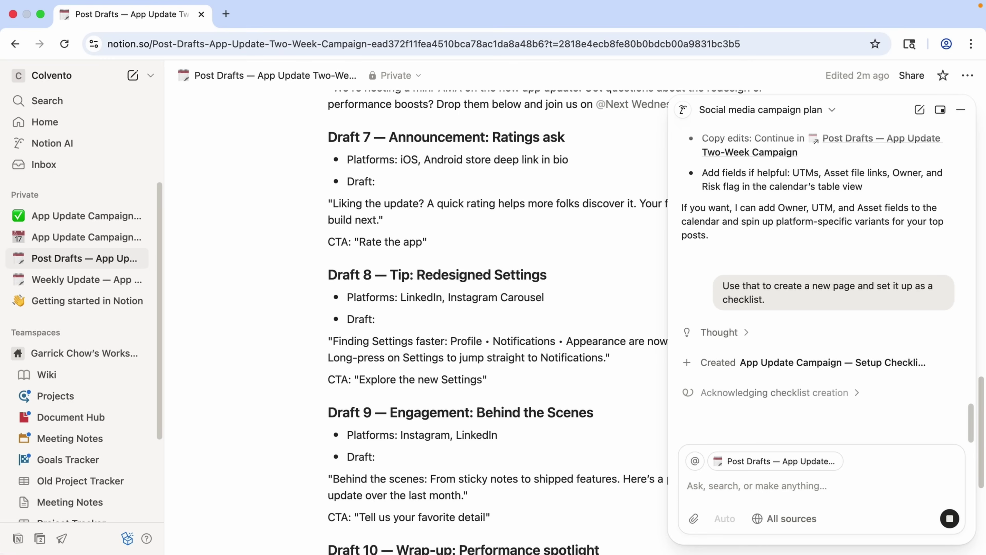
# View the App Update Campaign — Setup Checklist page full-width, scrolling down to its Resources links.
pyautogui.click(874, 337)
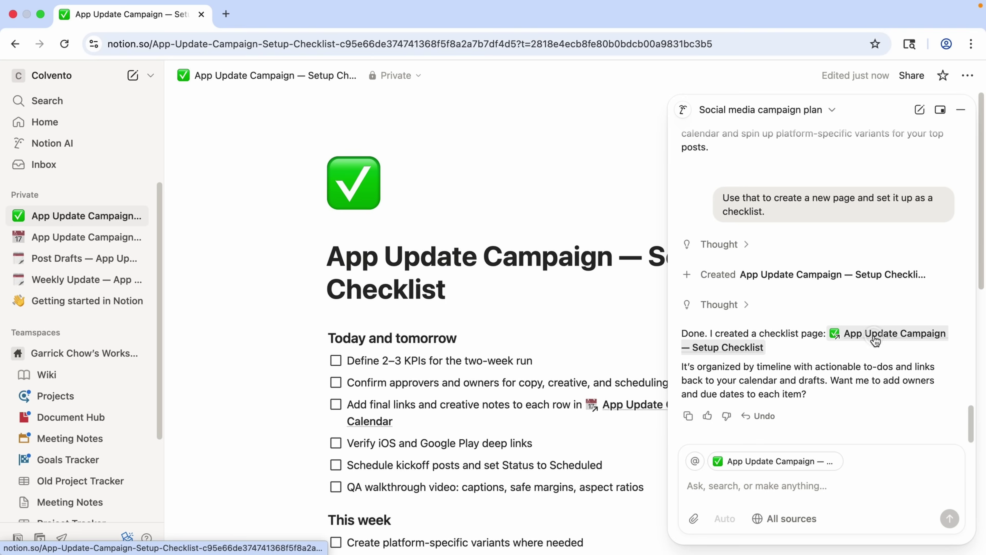
pyautogui.click(960, 110)
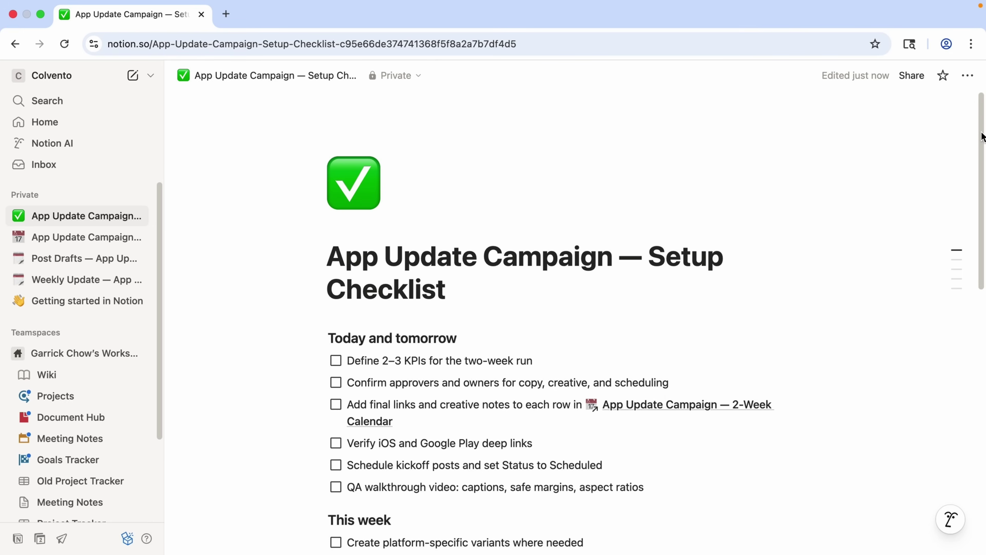
pyautogui.moveTo(982, 136); pyautogui.dragTo(984, 295)
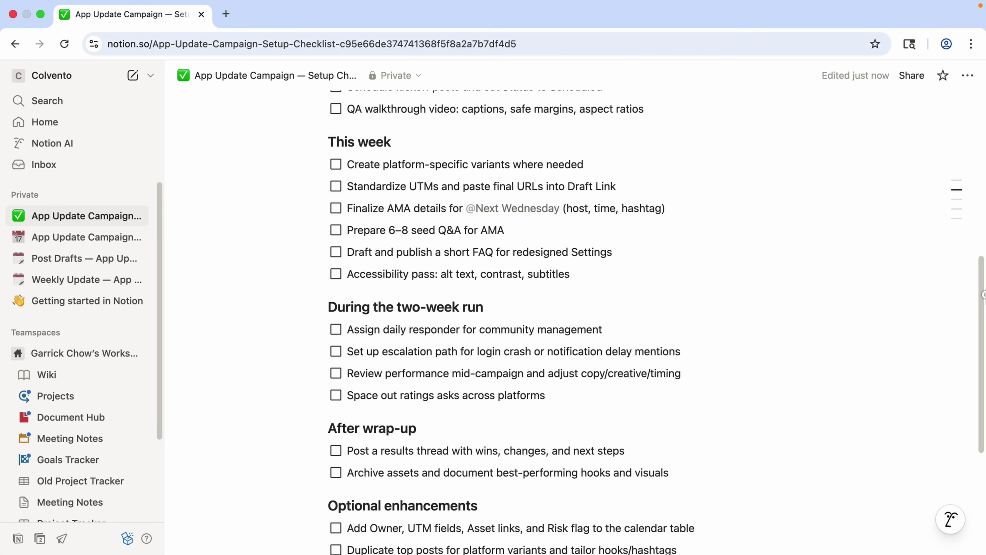
pyautogui.moveTo(984, 294); pyautogui.dragTo(984, 400)
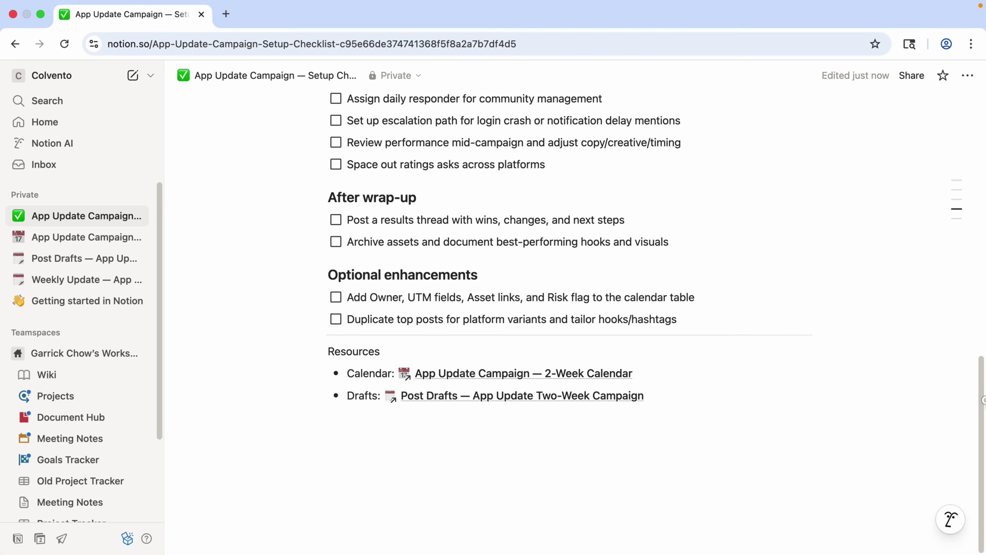